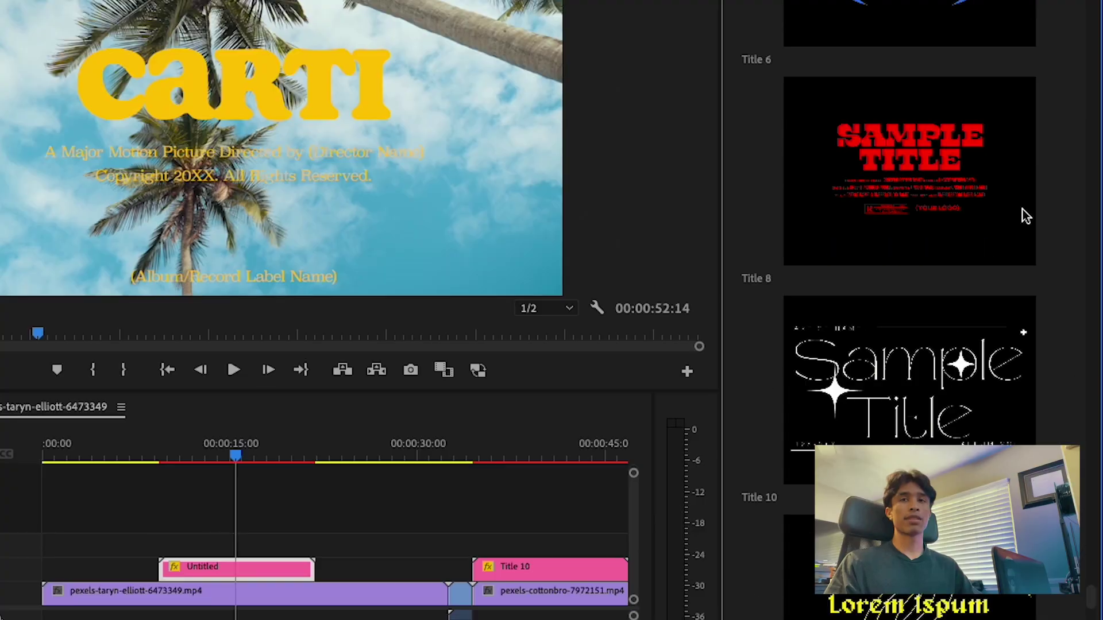
Drop the Title 8 SAMPLE TITLE template onto V3 over the palm-tree clip and scale it to 220%.
scroll(963, 293, down, 5)
scroll(963, 293, up, 3)
drag(867, 81, 867, 76)
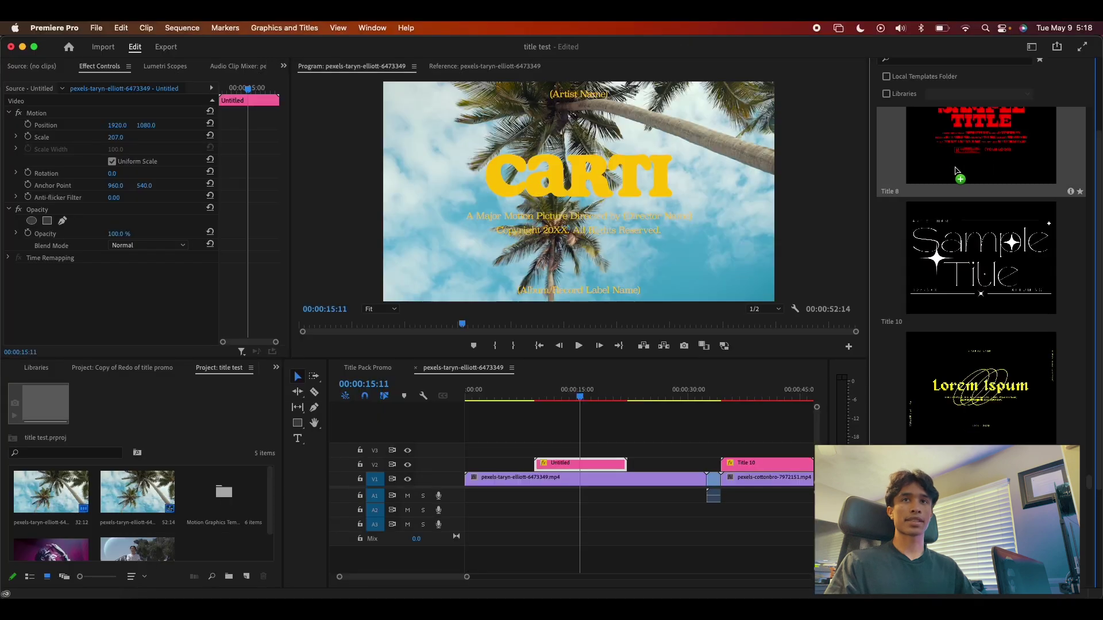
drag(957, 172, 630, 462)
drag(567, 392, 500, 392)
click(505, 452)
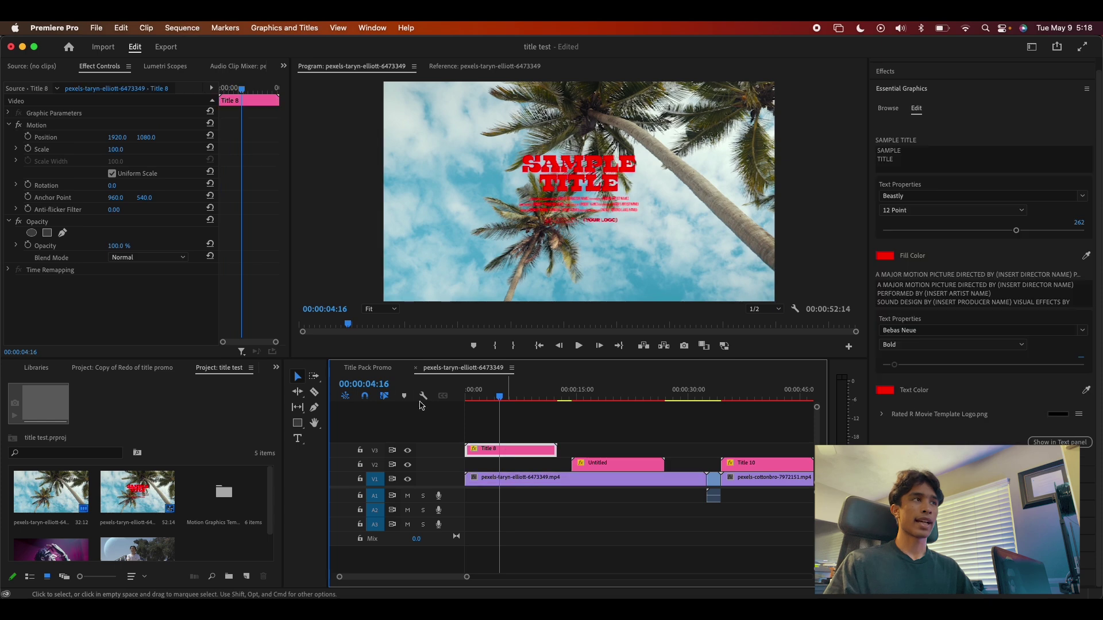
drag(119, 154, 528, 192)
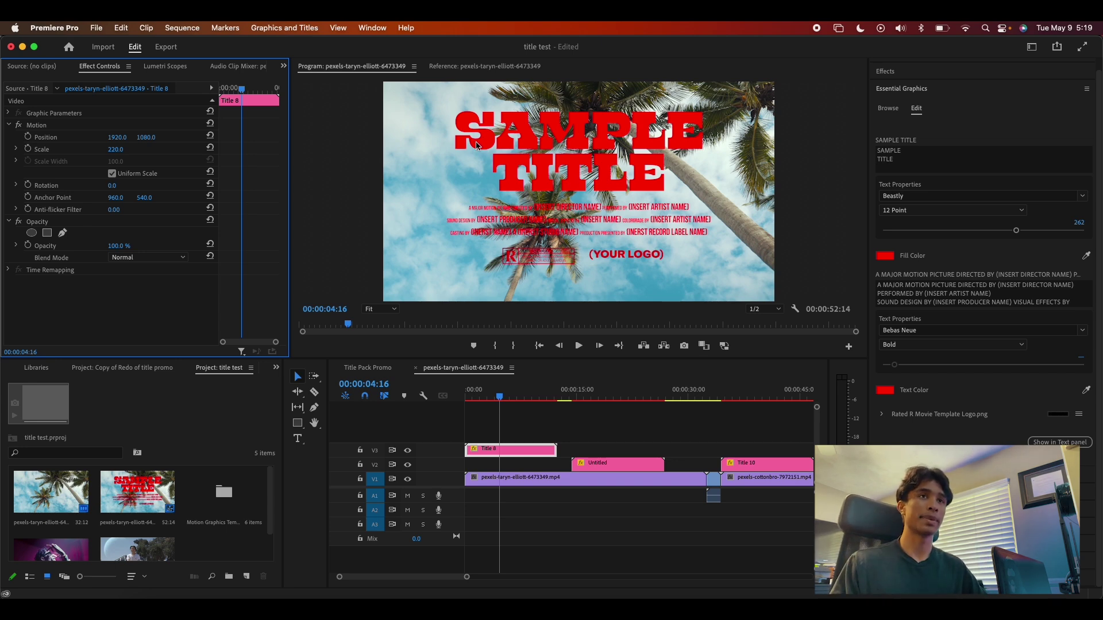
Replace the SAMPLE TITLE headline with 'A COOL' and 'TITLE' on two lines.
click(464, 137)
click(911, 151)
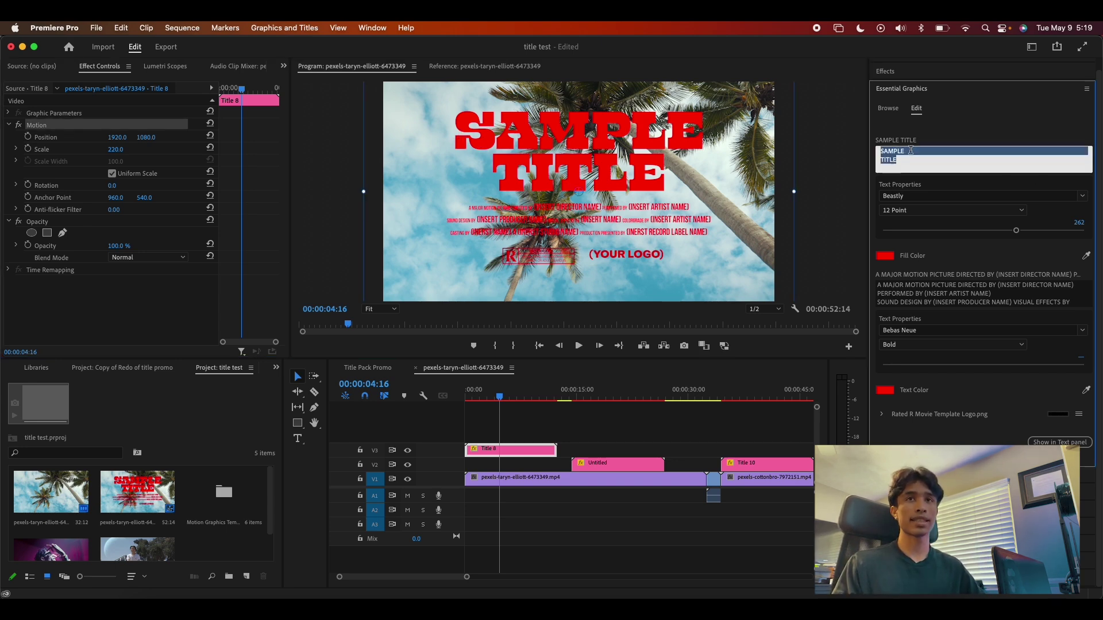
text(A)
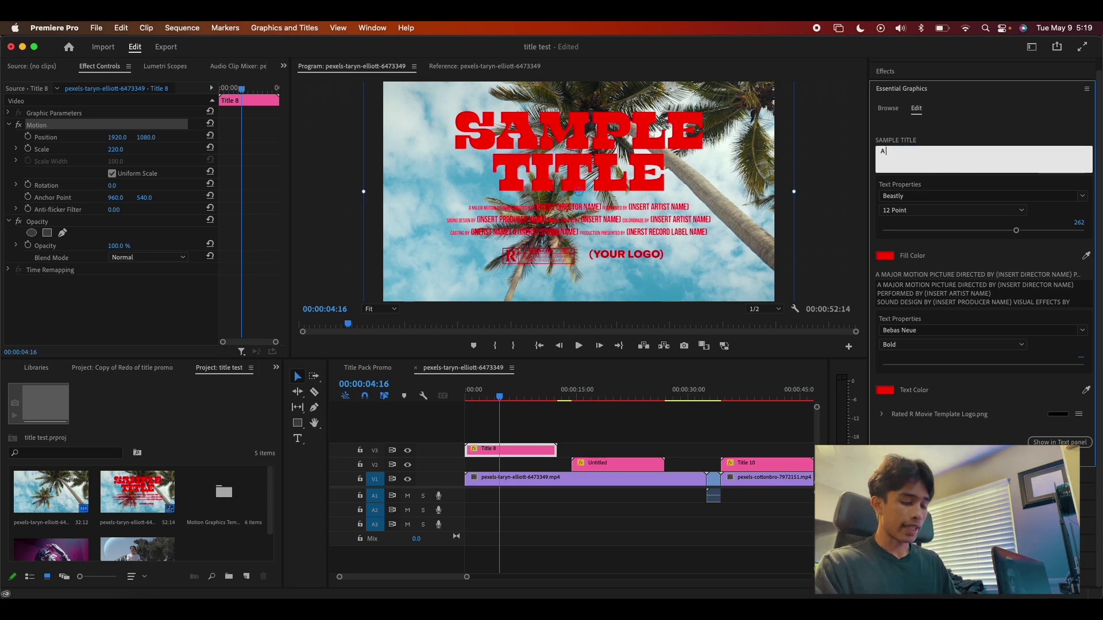
text( COOL)
key(Return)
text(T)
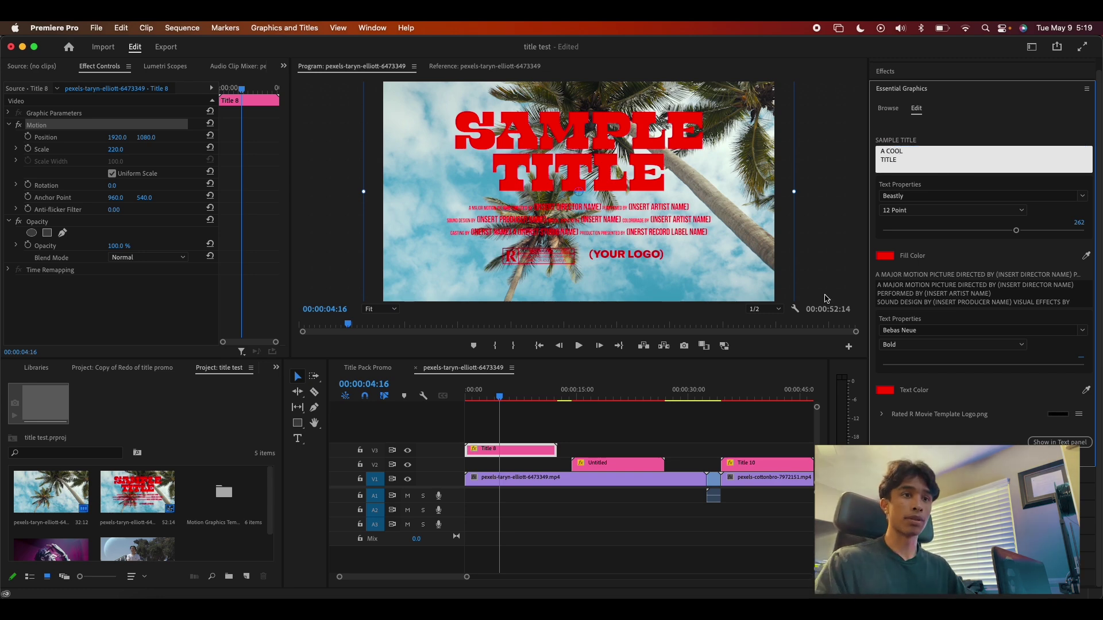
text(ITLE)
click(666, 422)
click(521, 456)
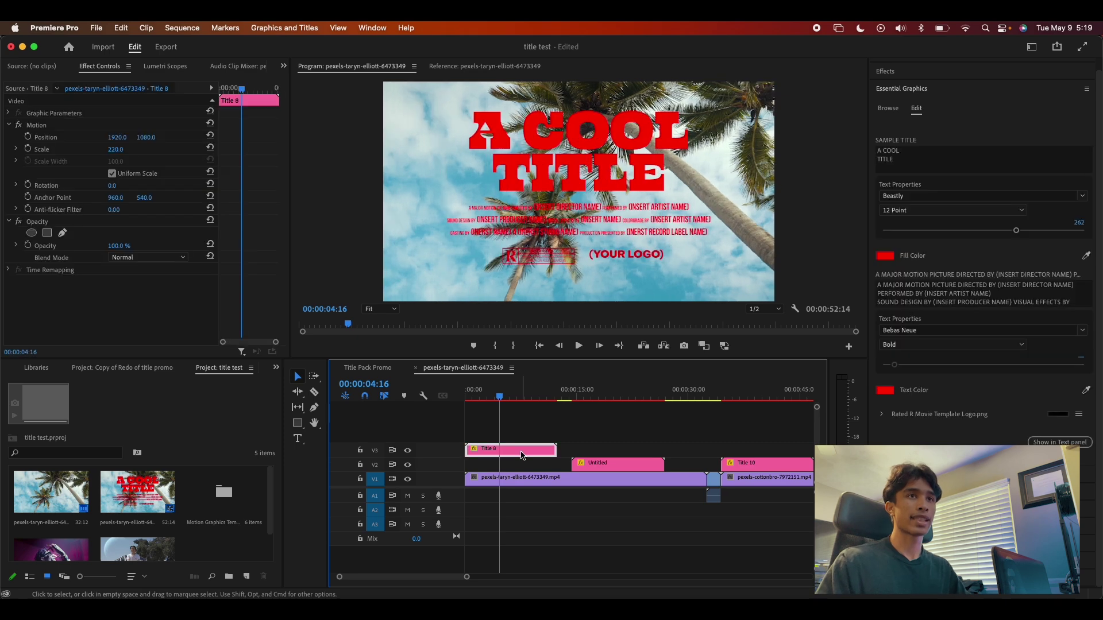
click(501, 397)
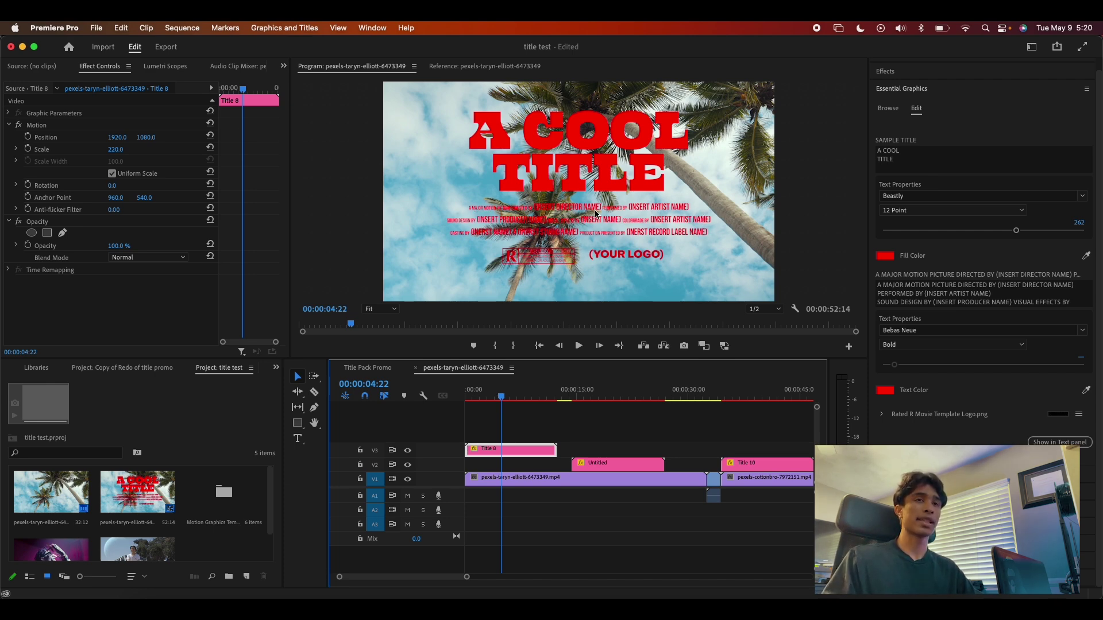
Replace the INSERT ARTIST NAME credit placeholder with the creator's name.
click(940, 296)
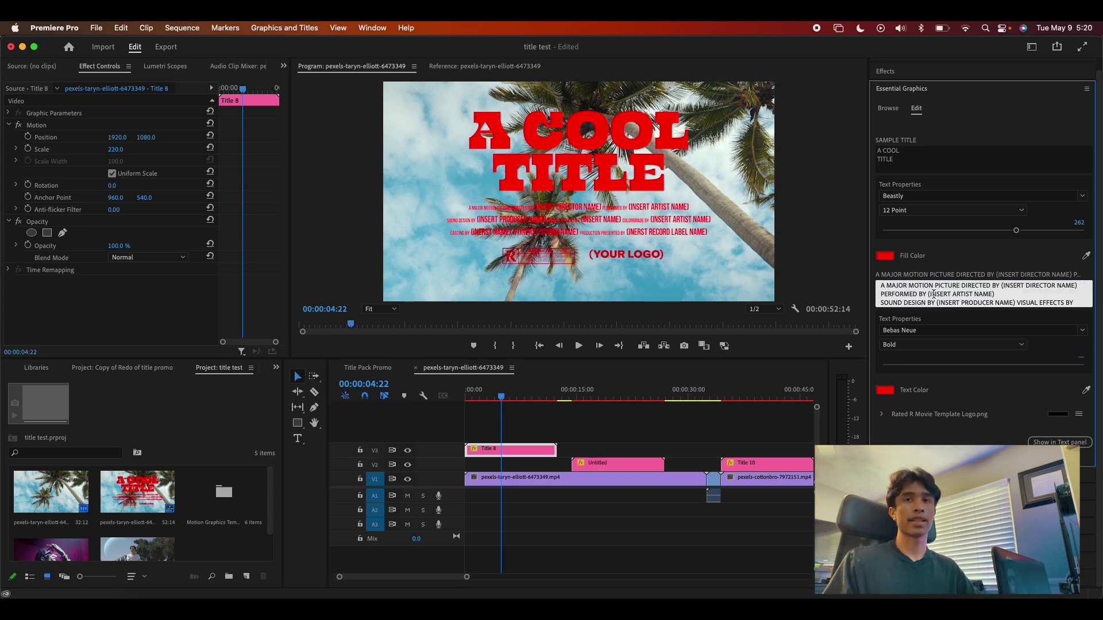
drag(933, 294, 994, 294)
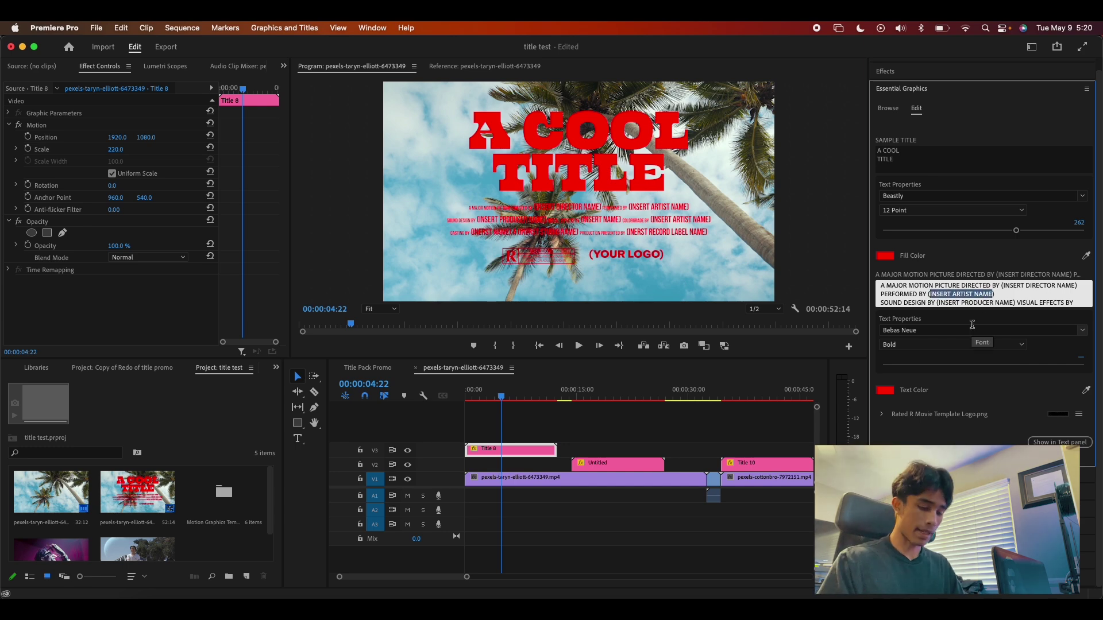
text(devi)
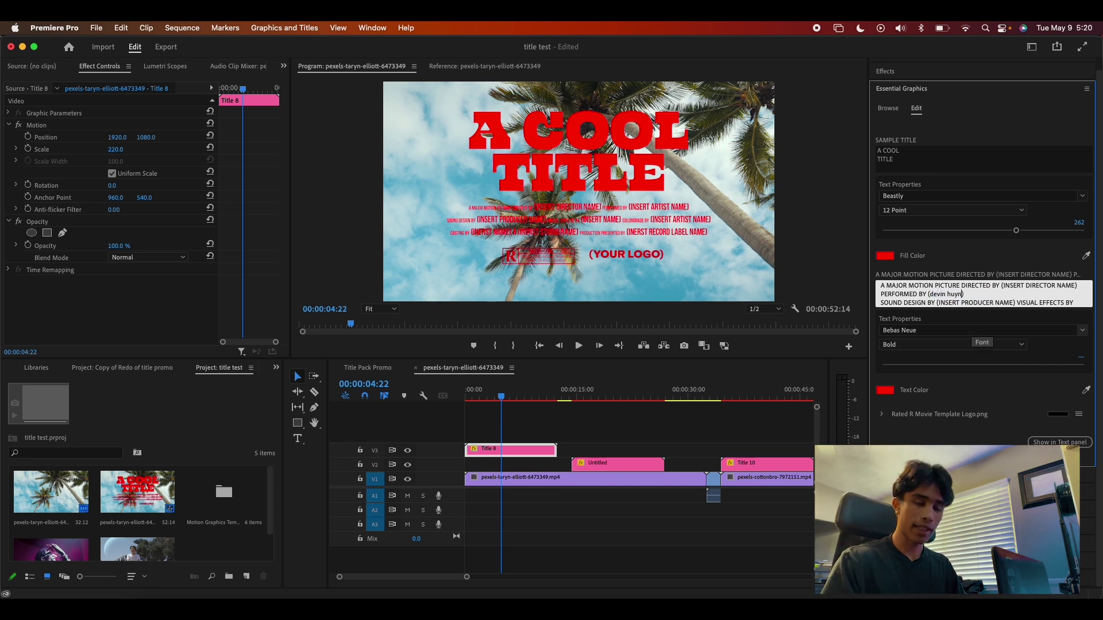
text(n huynh)
click(674, 447)
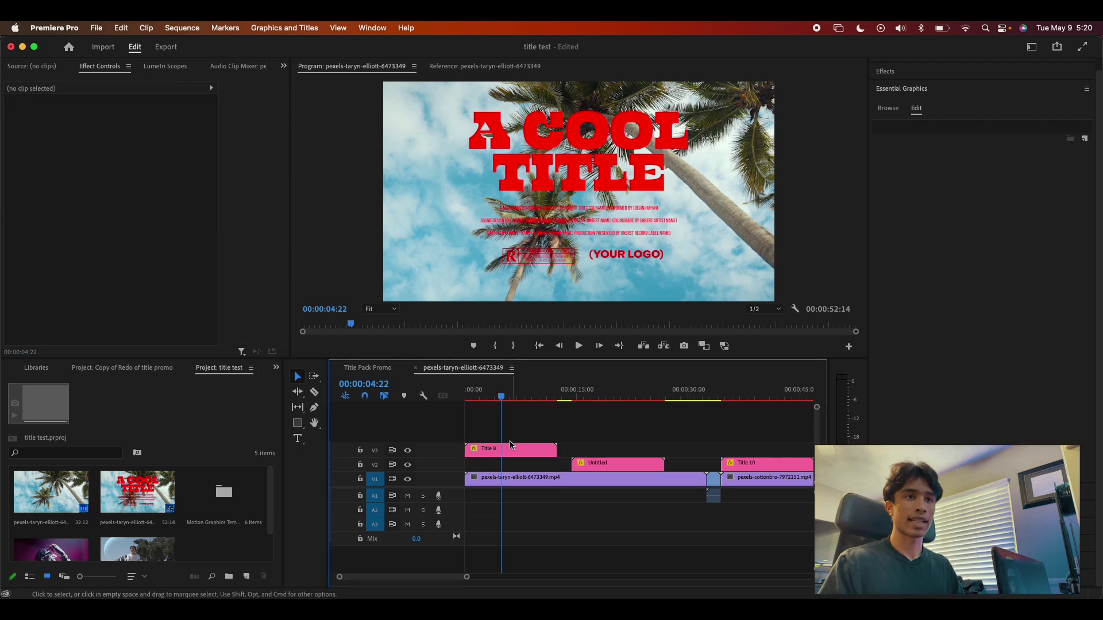
Enlarge the credits text on the Title 8 clip with its size slider.
click(544, 449)
drag(894, 365, 903, 365)
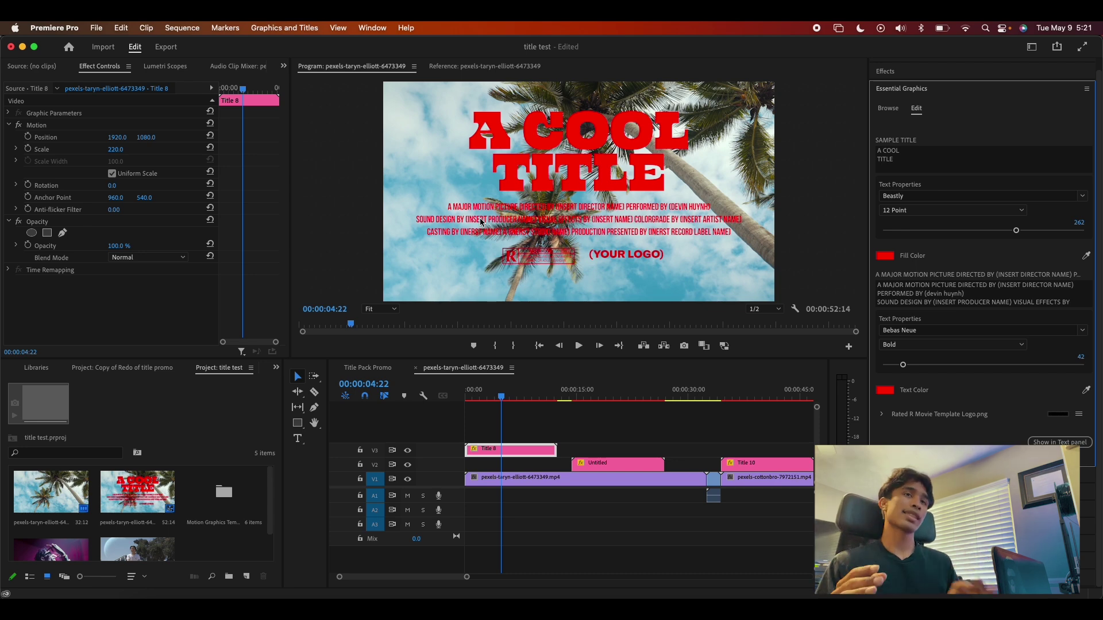
key(Right)
key(Right)
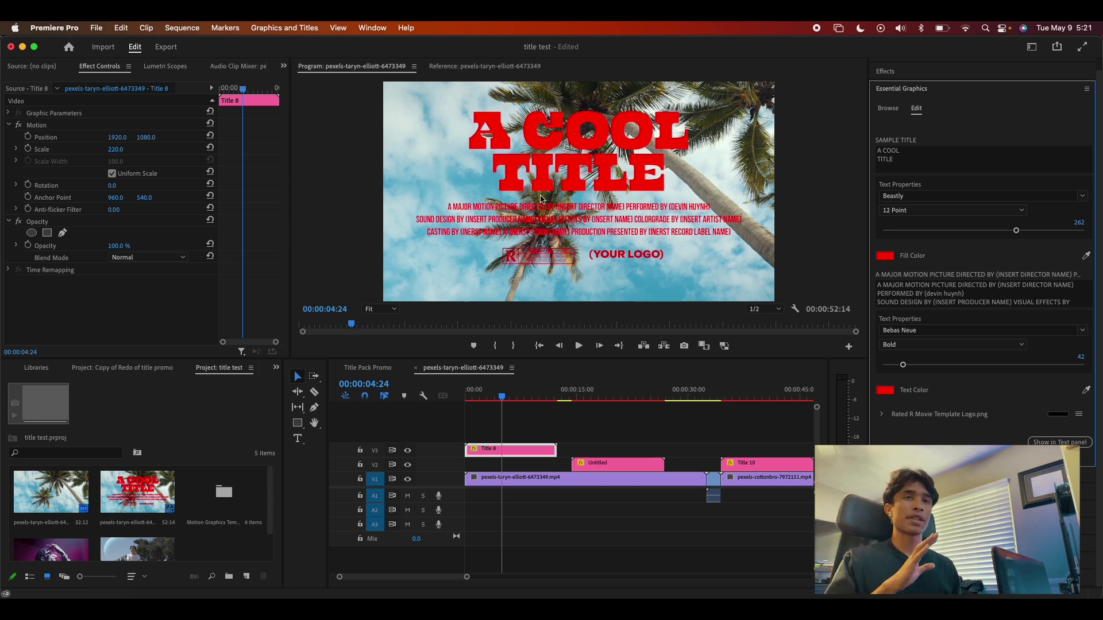
Add the Title Pack 3 WILD THINGS template onto V4 and move the Untitled clip up to V3.
click(889, 108)
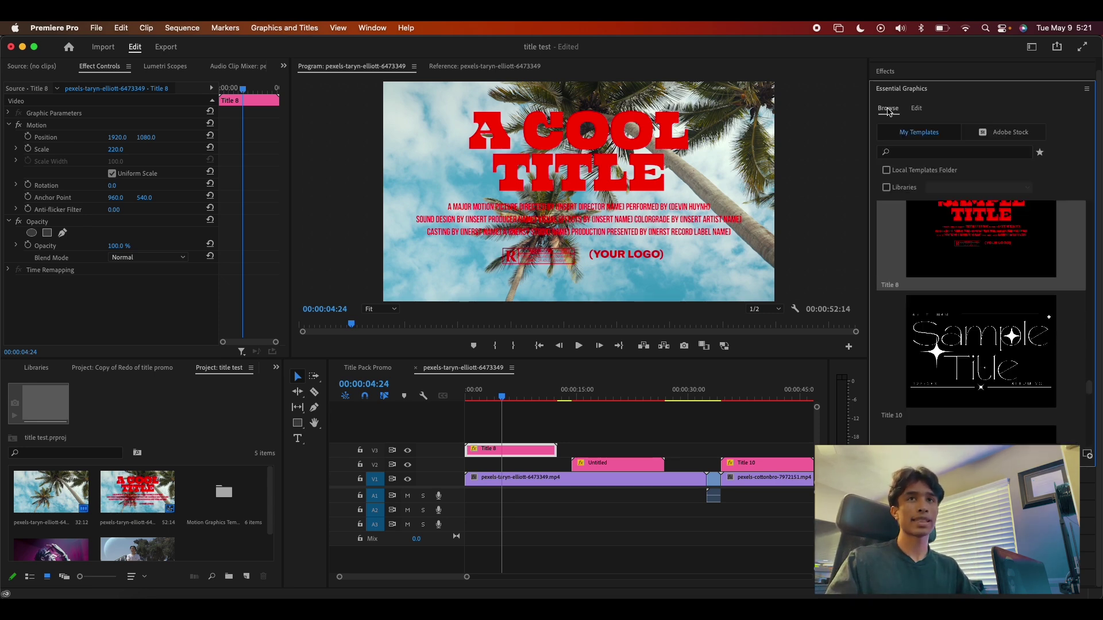
scroll(949, 335, down, 5)
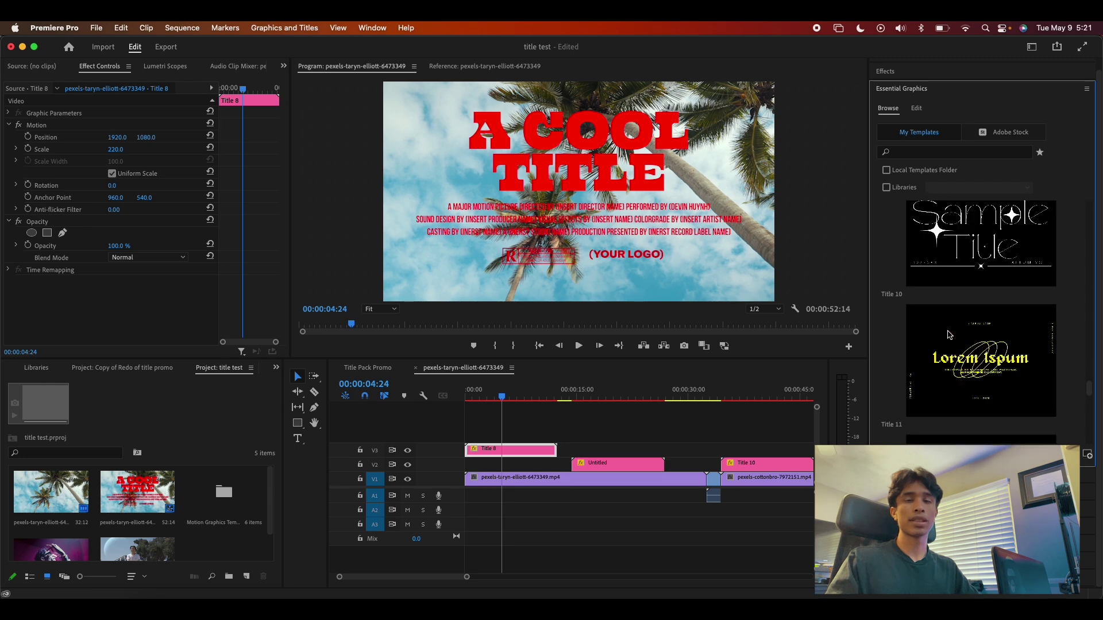
scroll(949, 335, down, 3)
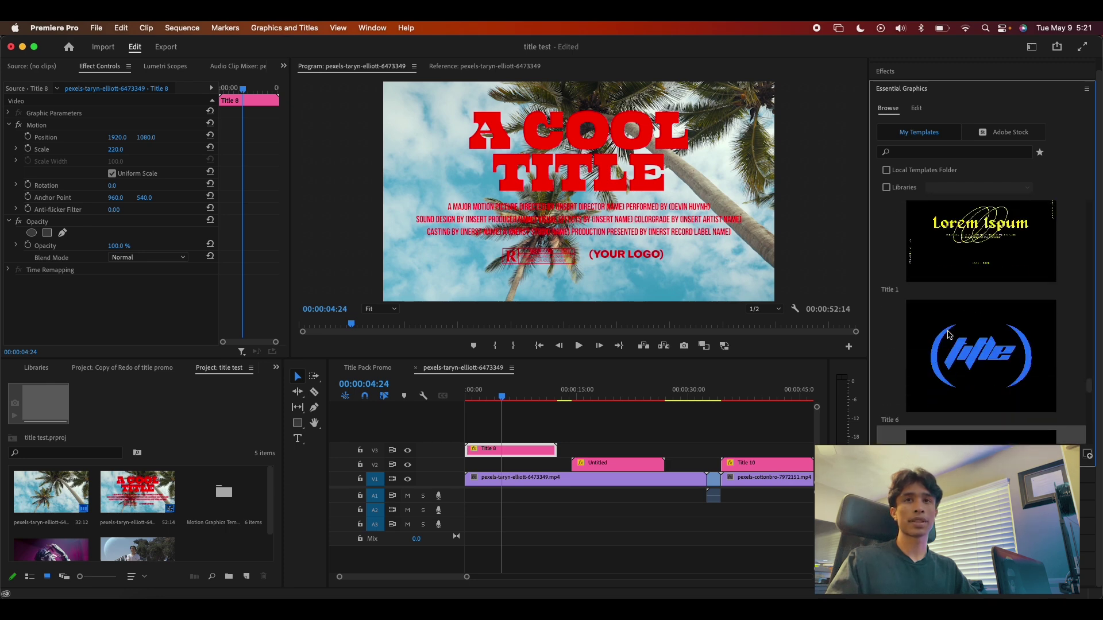
drag(949, 335, 618, 465)
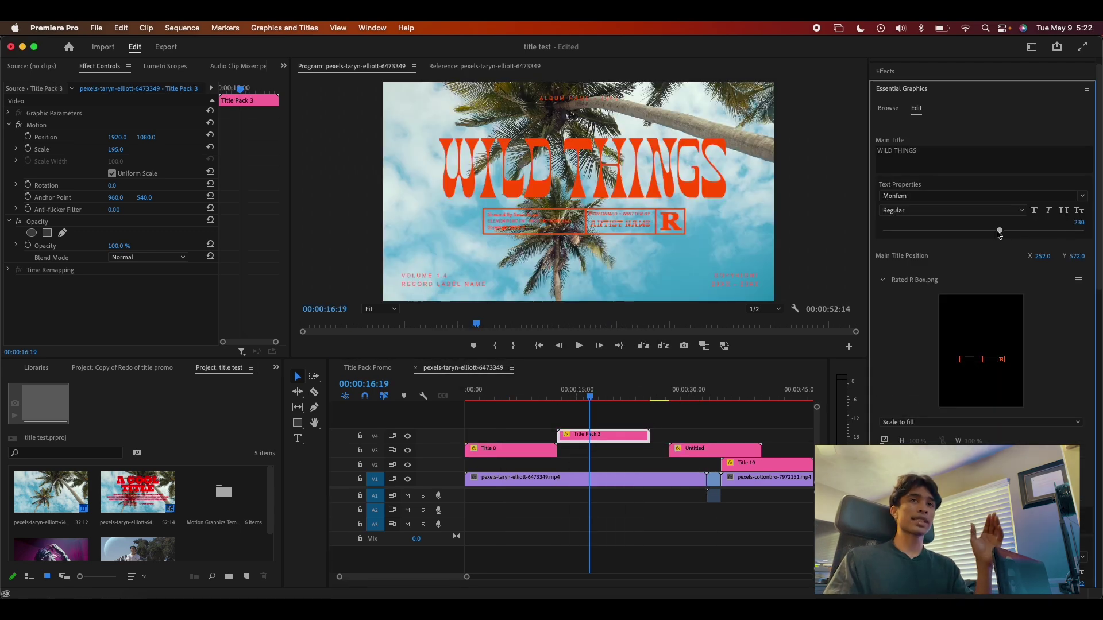
drag(999, 230, 1000, 238)
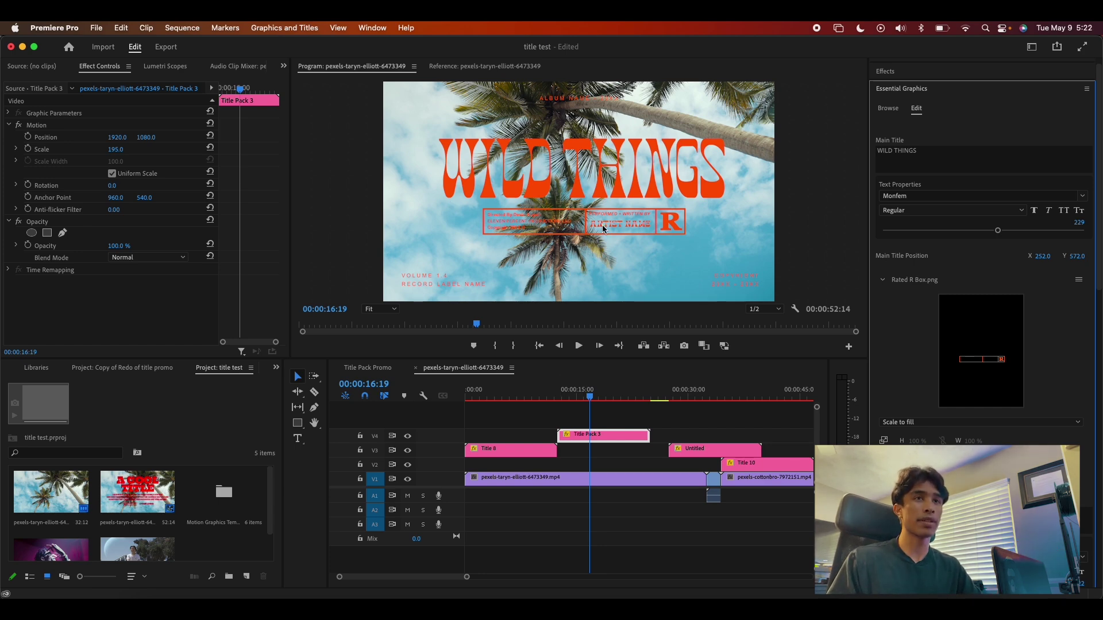
Inspect the Title Pack 3 clip's template settings, then move the playhead to 00:00:15:18.
scroll(941, 232, down, 2)
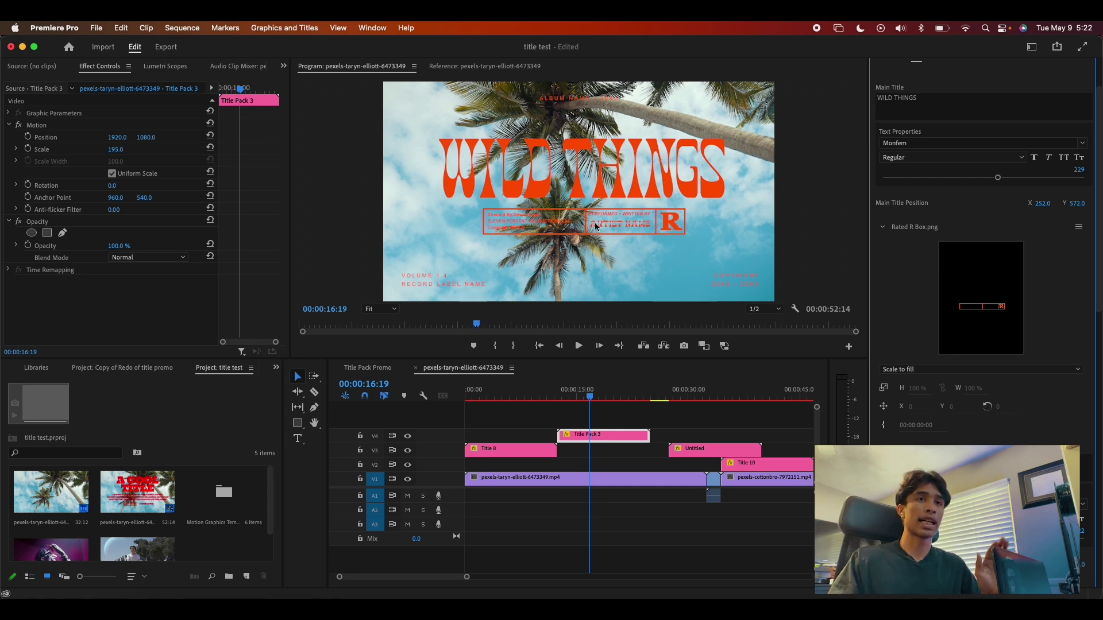
click(639, 183)
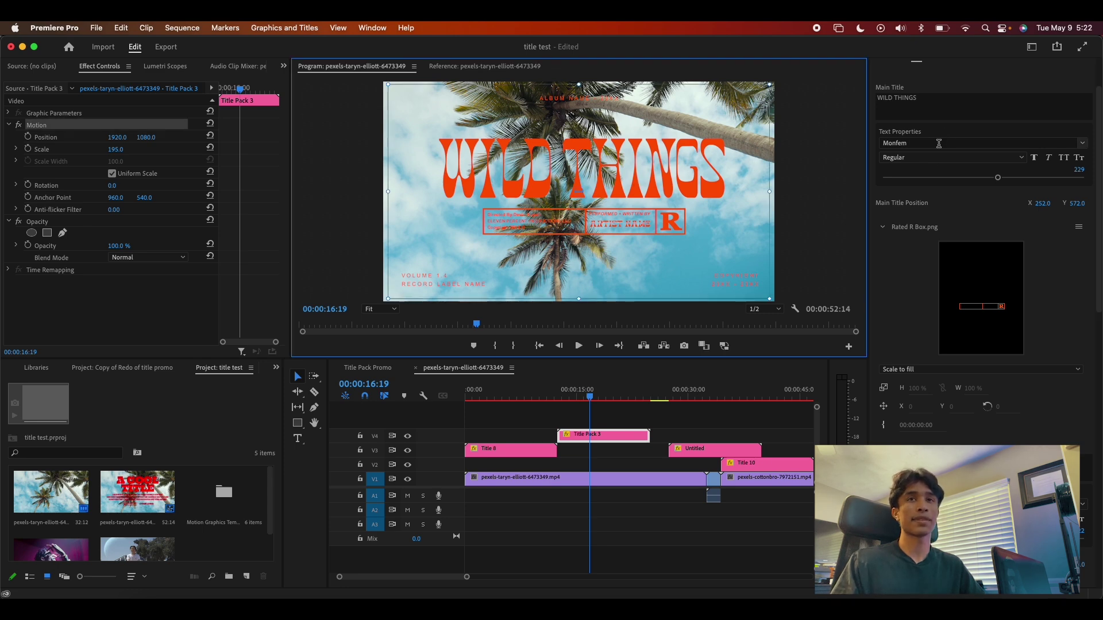
click(634, 421)
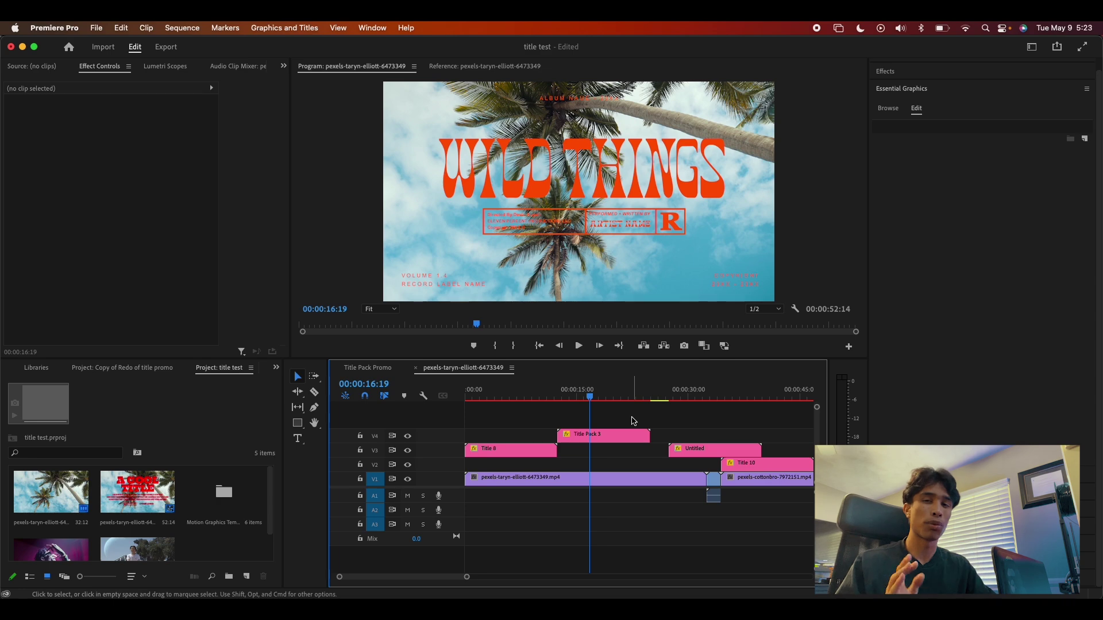
click(573, 435)
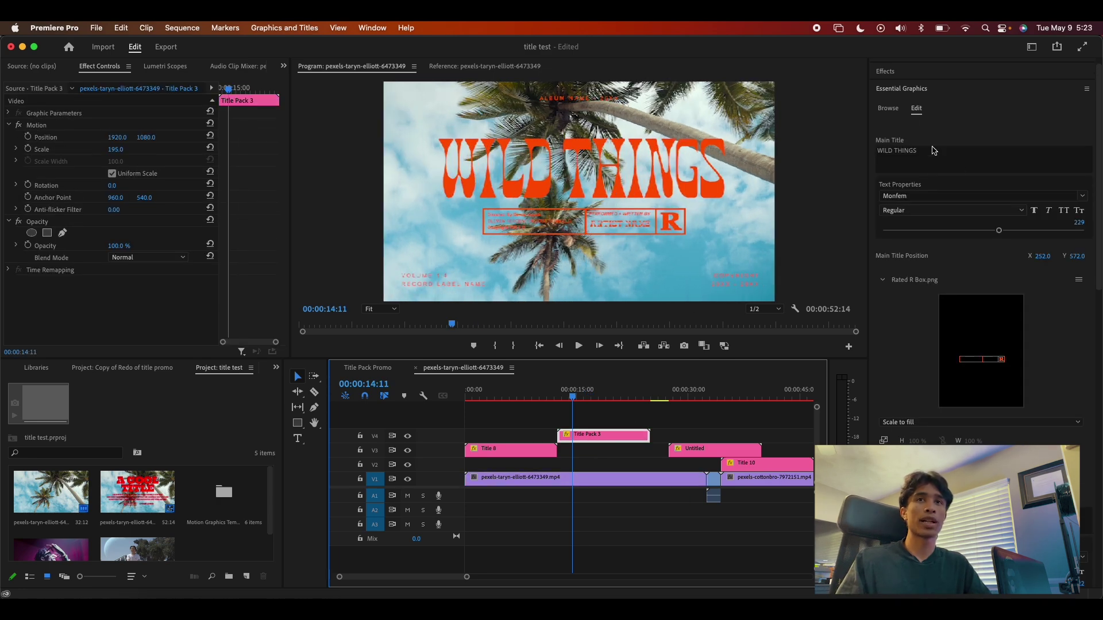
click(889, 109)
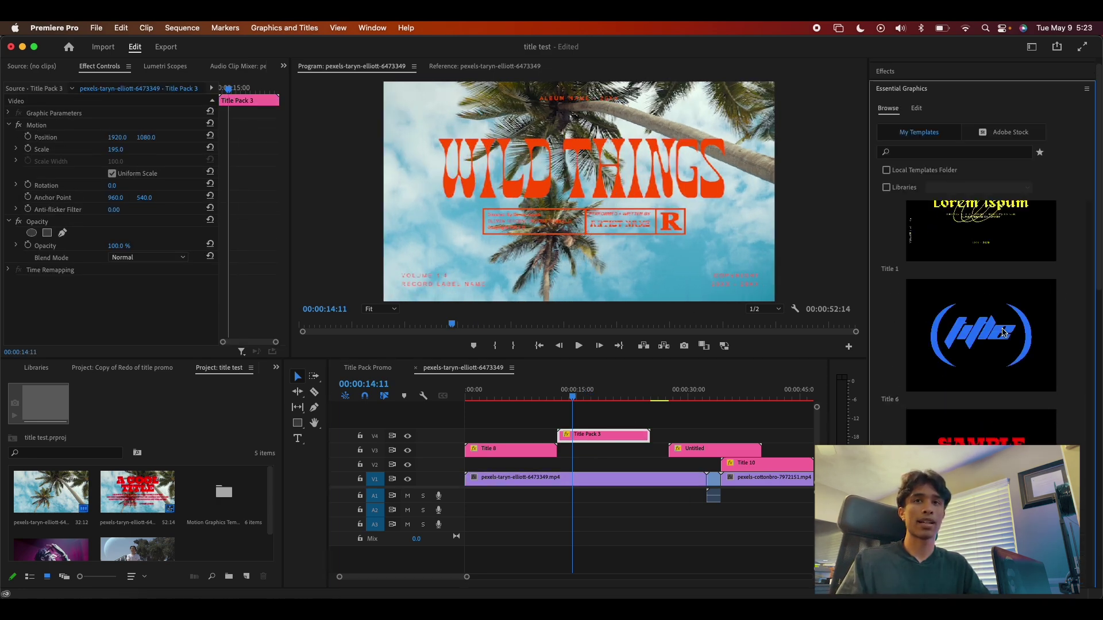
click(572, 397)
click(920, 110)
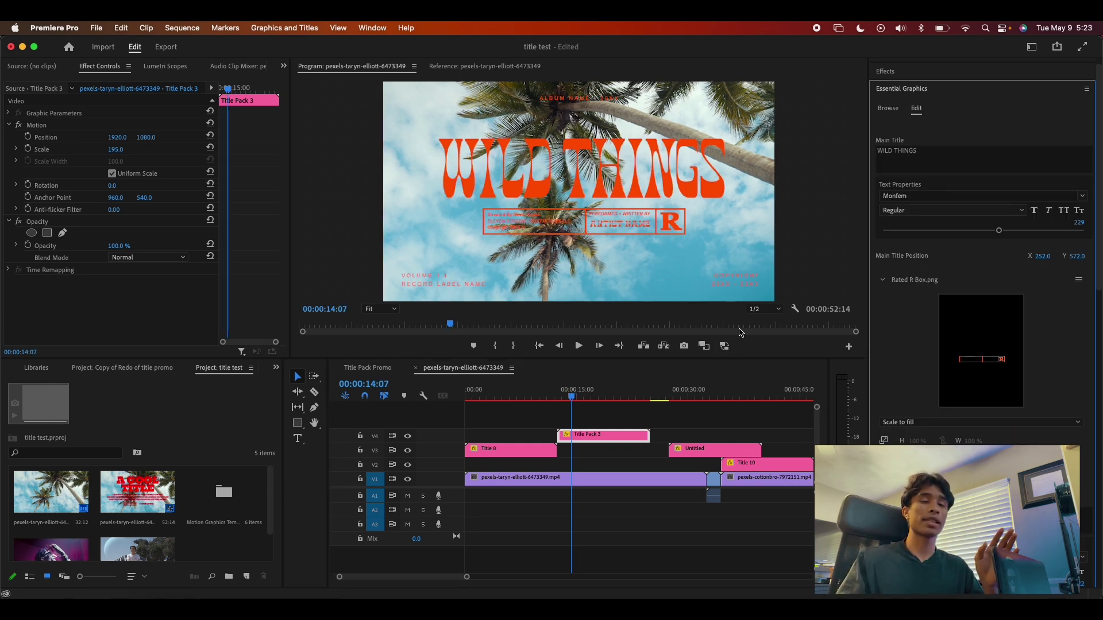
click(581, 396)
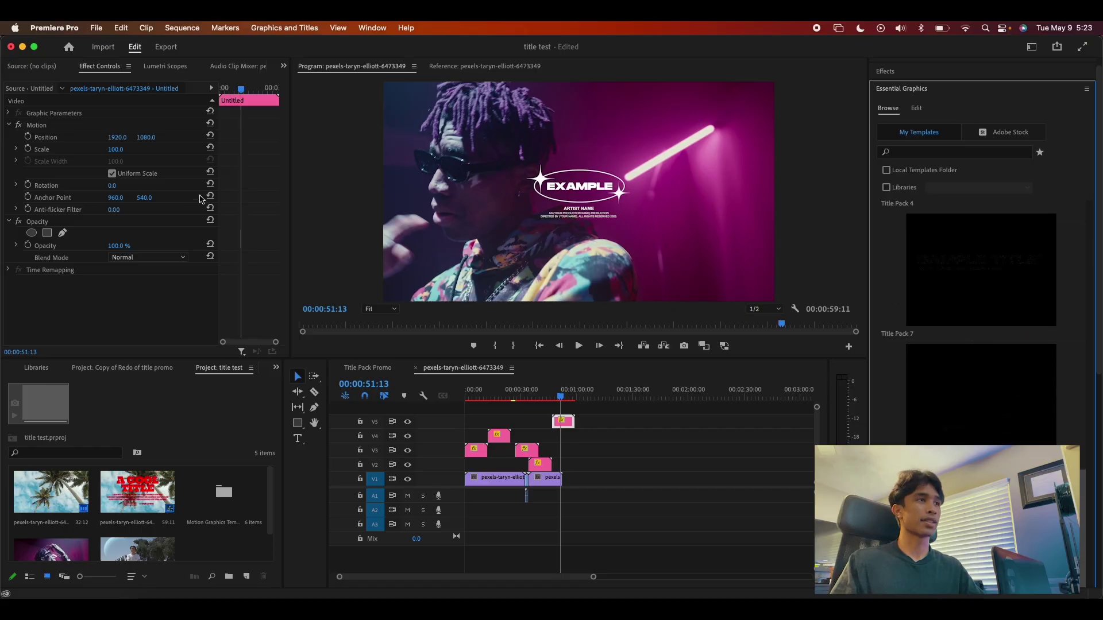
Scale the EXAMPLE star-ring graphic up from 210 to 211, then deselect the clip.
drag(111, 151, 126, 151)
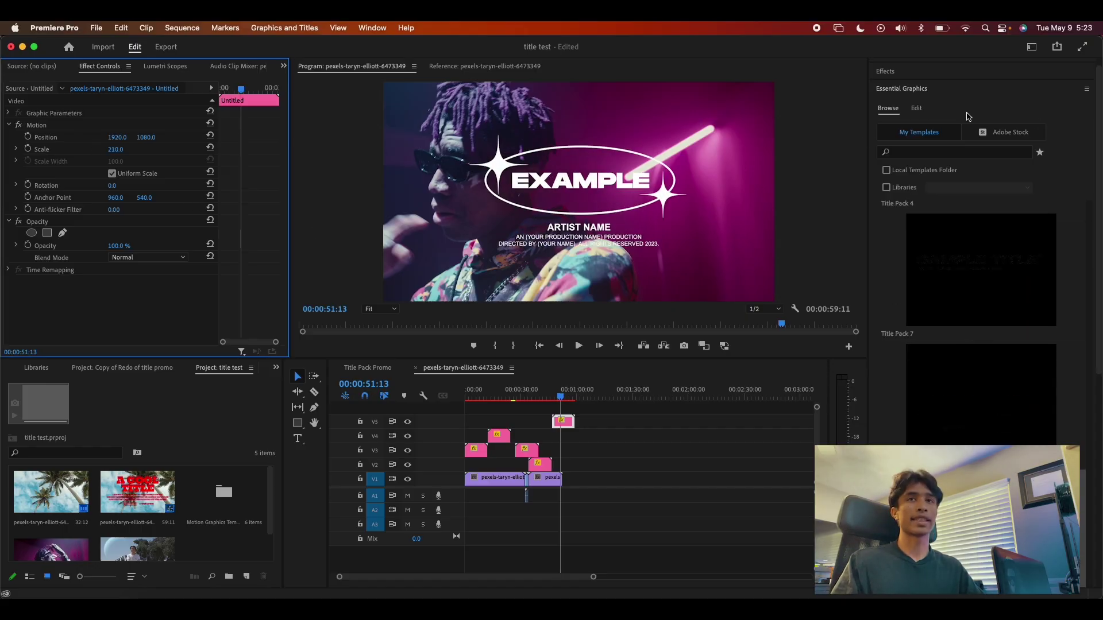
click(917, 109)
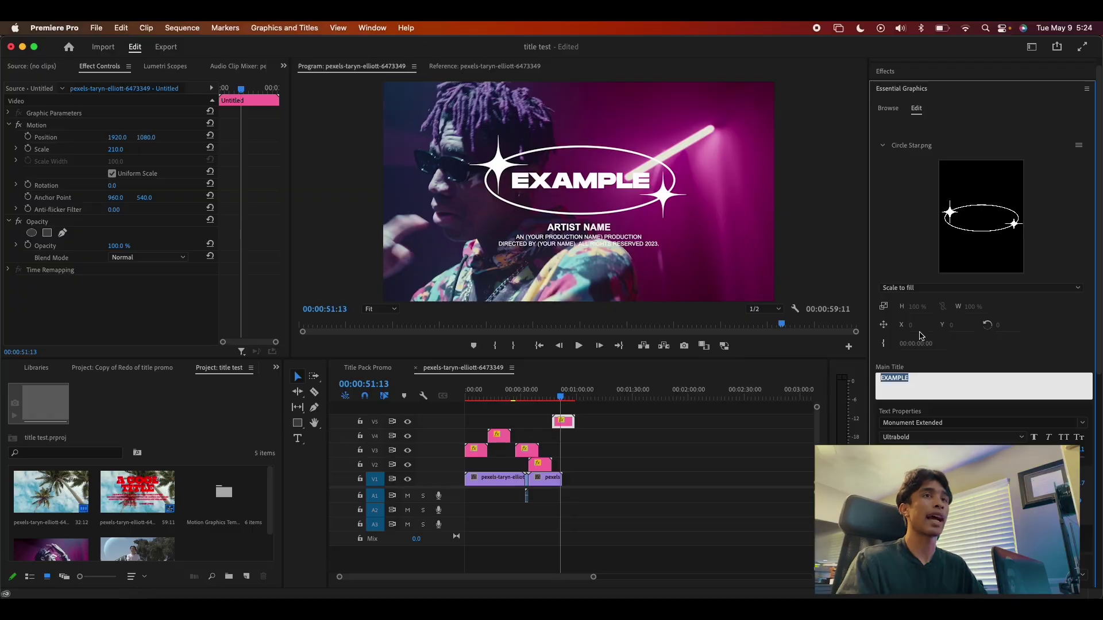
click(889, 110)
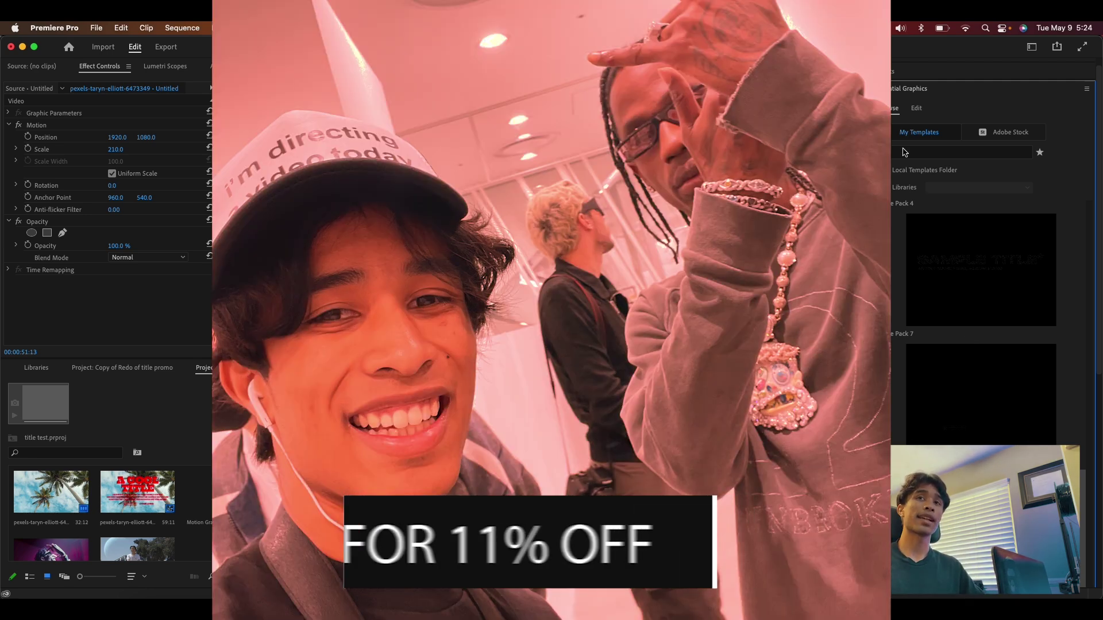
click(915, 111)
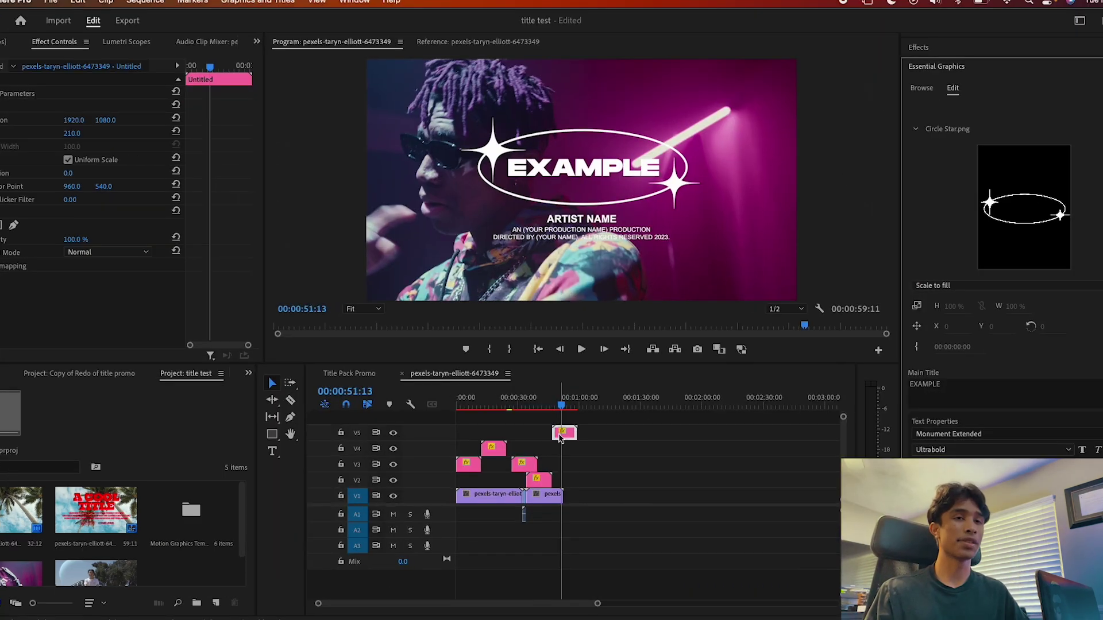
click(562, 413)
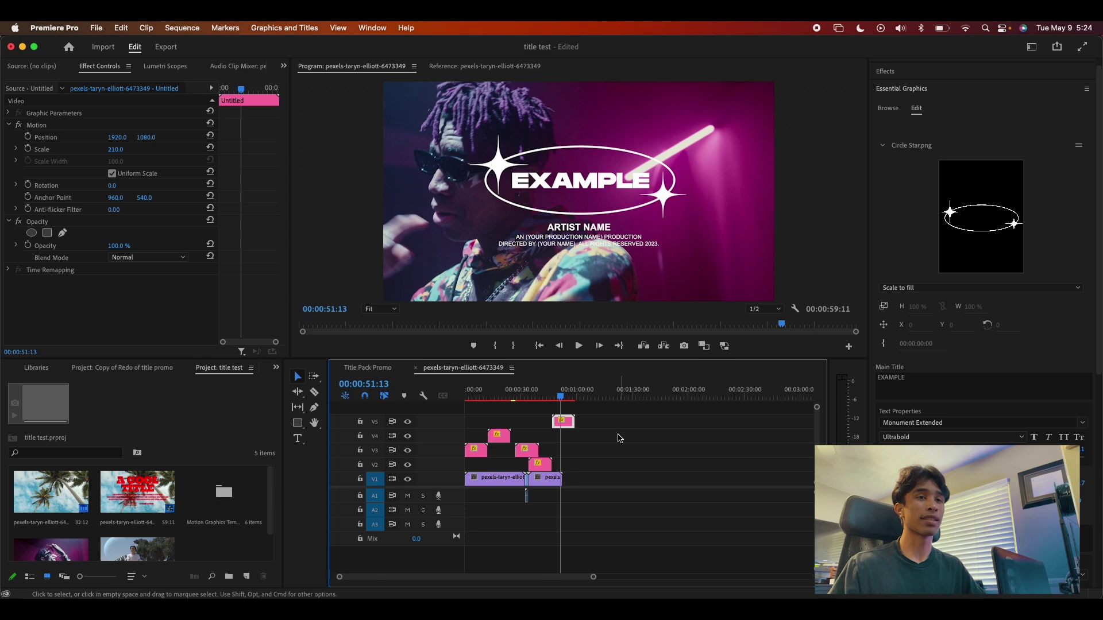
click(566, 422)
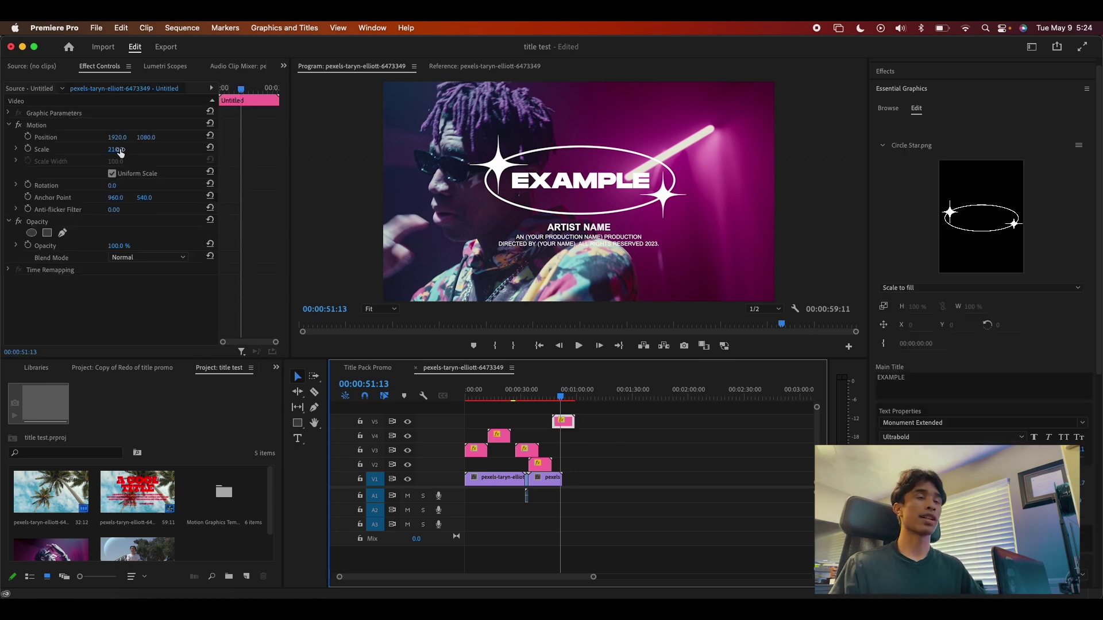
drag(120, 152, 123, 152)
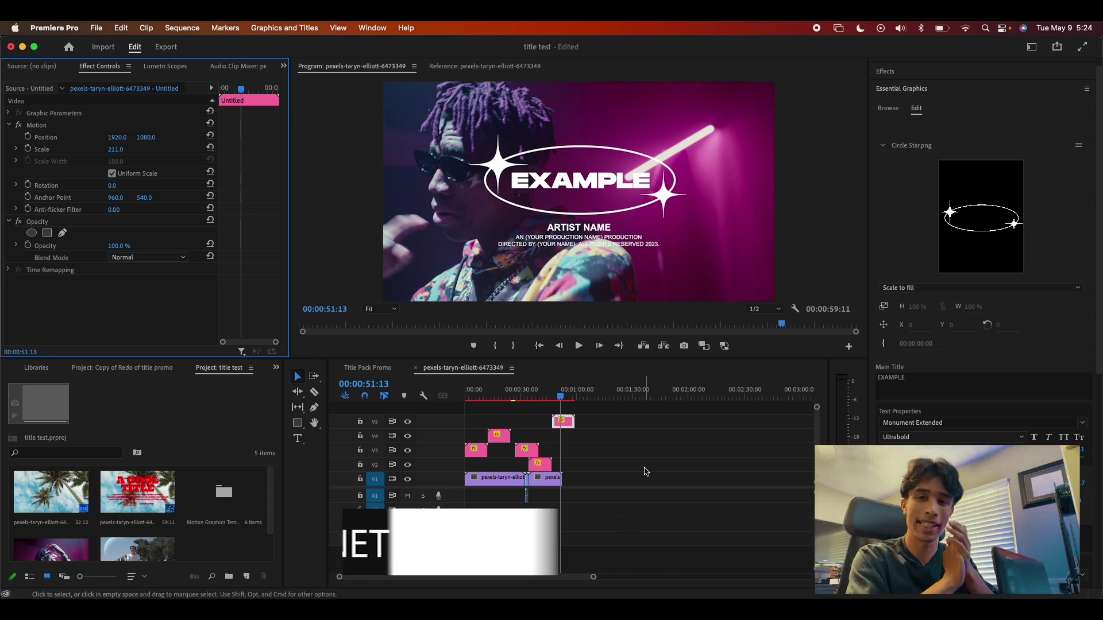
click(597, 439)
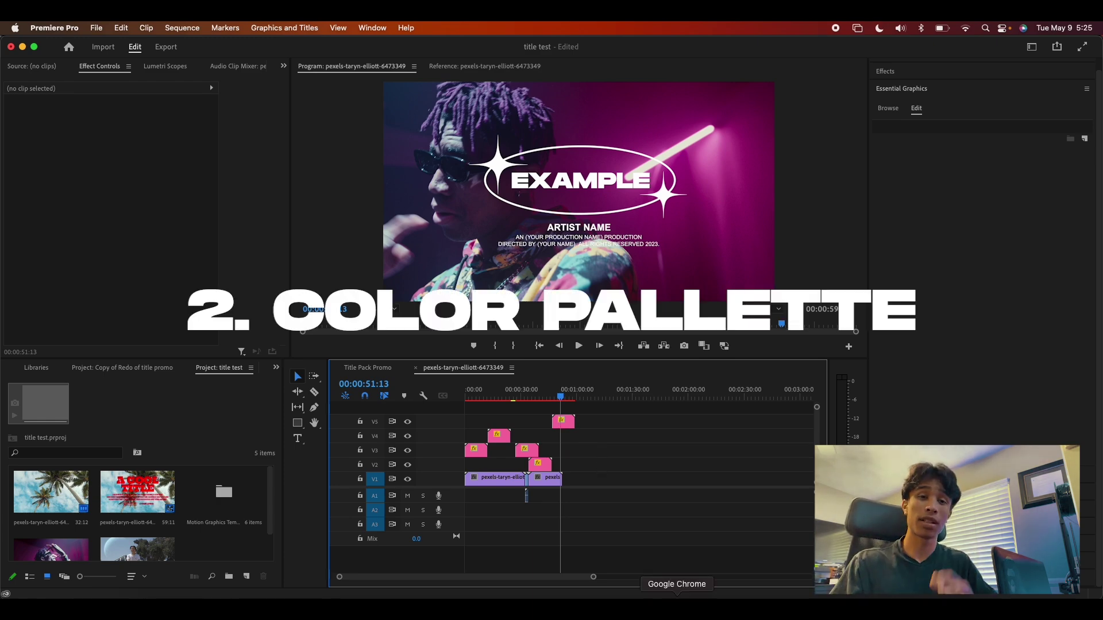
Bring up Color Hunt in Chrome and open its palette search suggestions.
click(677, 604)
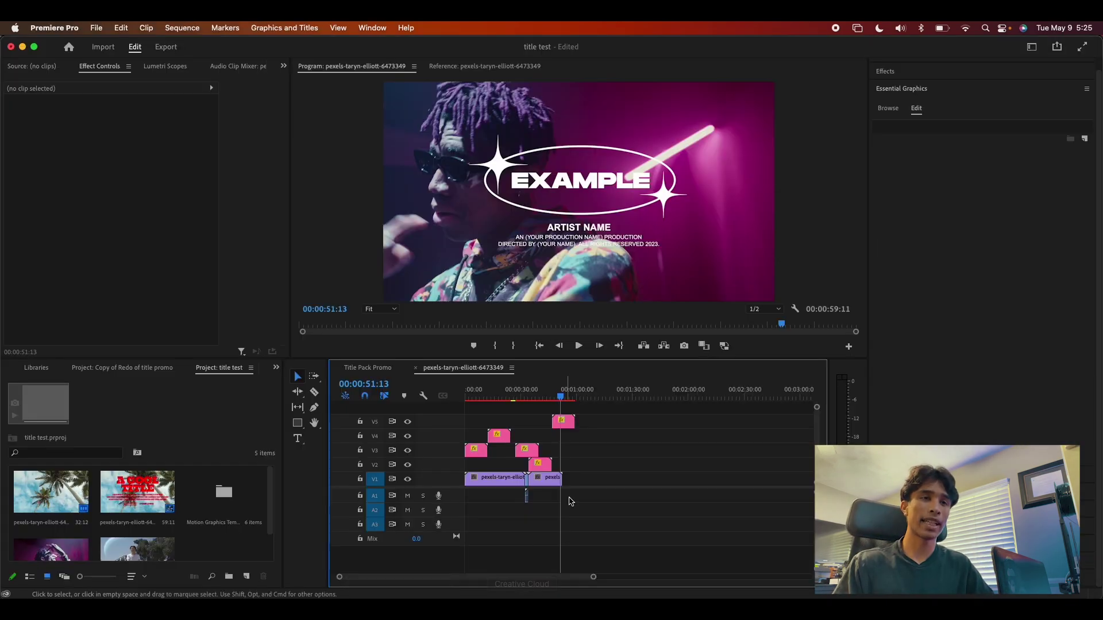
drag(560, 397, 484, 396)
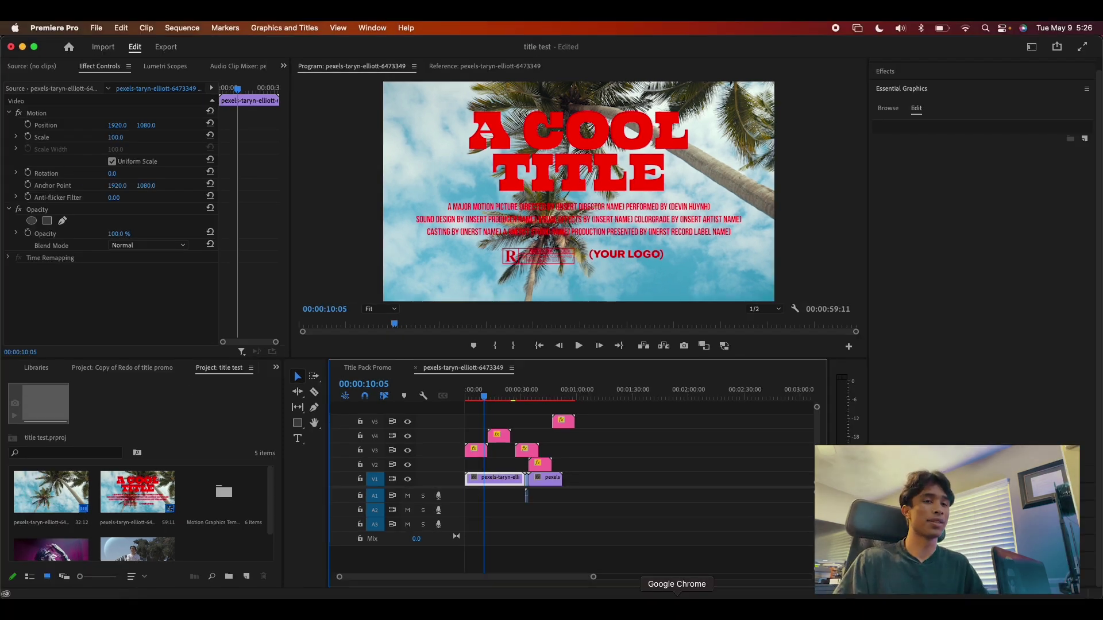
click(677, 604)
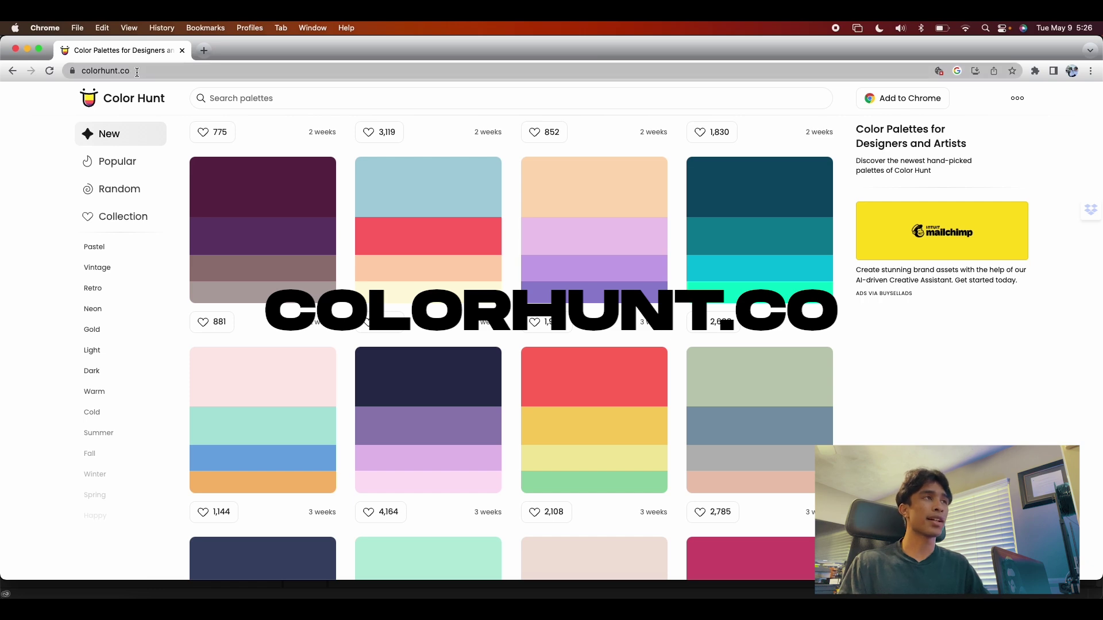
scroll(422, 196, up, 10)
scroll(422, 196, up, 5)
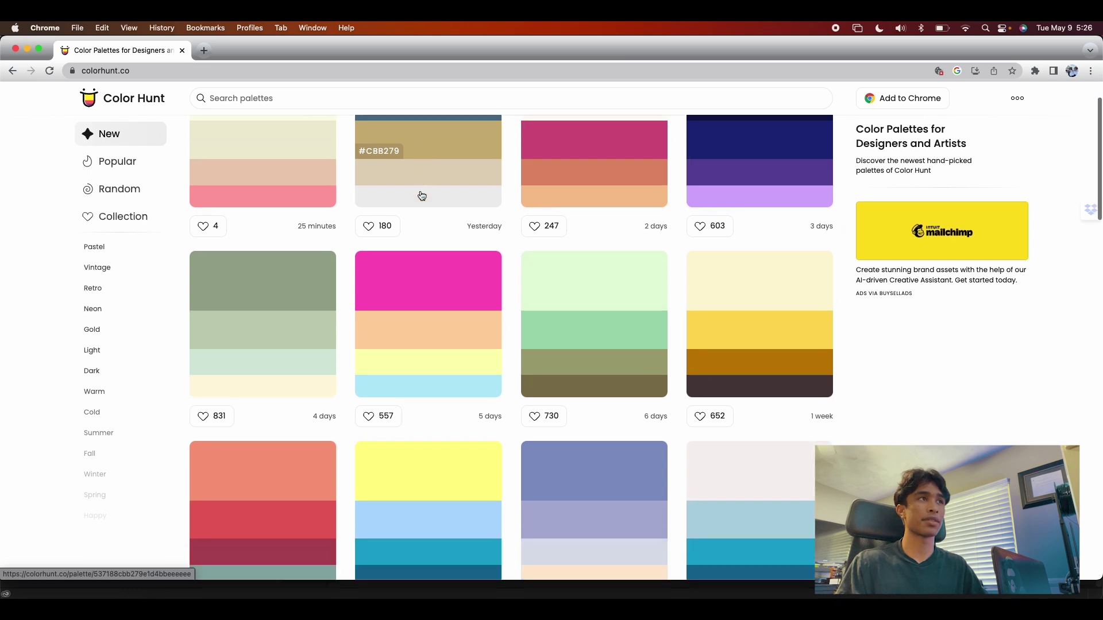
scroll(422, 196, down, 1)
click(266, 97)
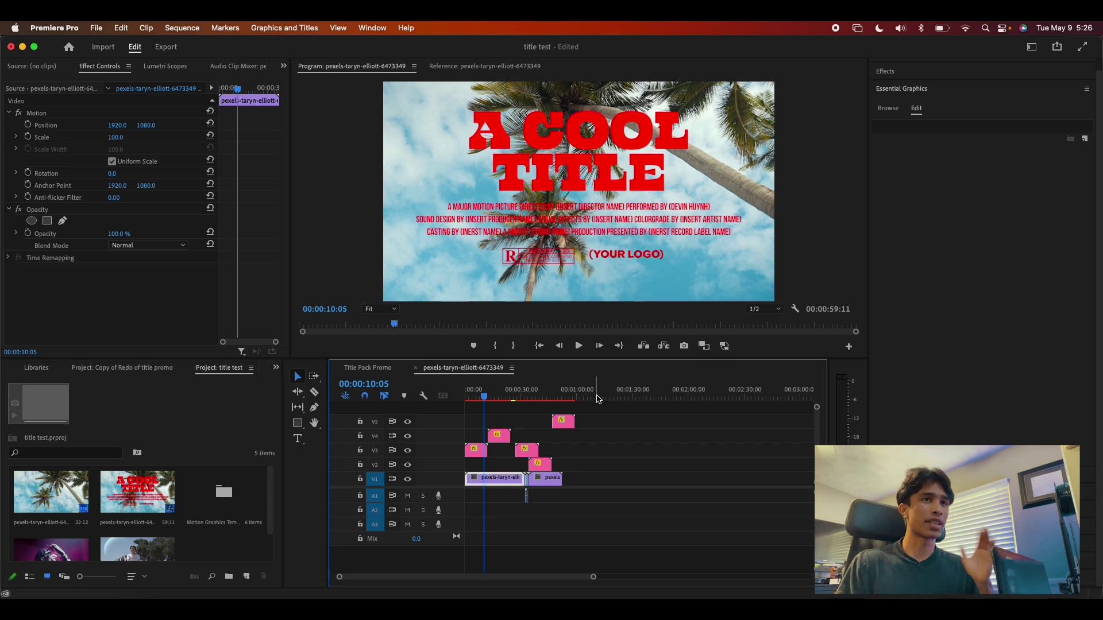
click(678, 595)
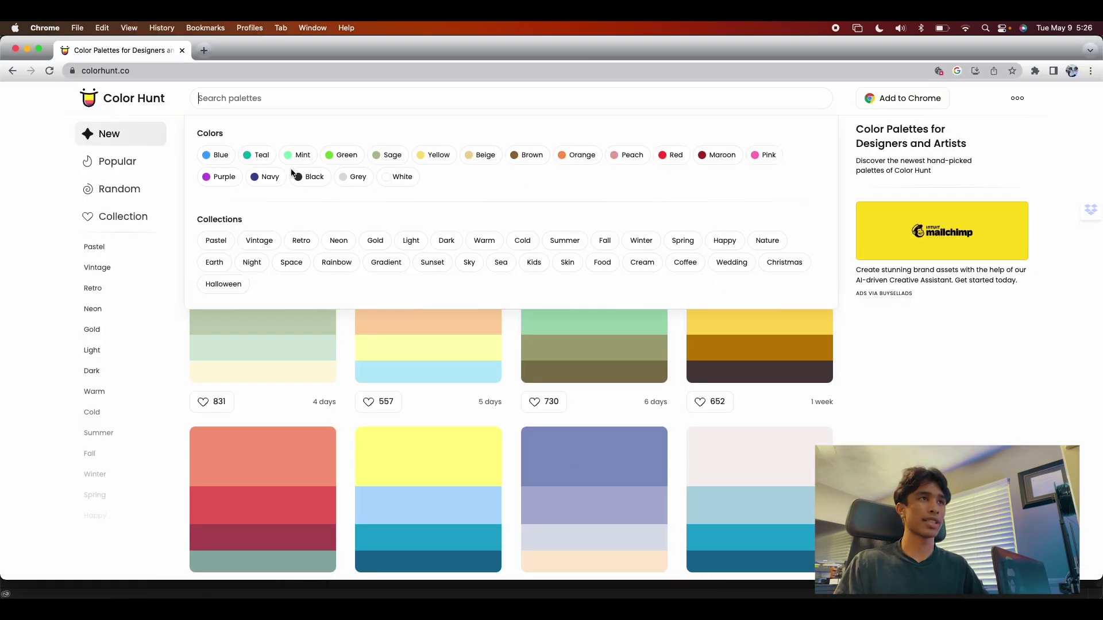
Filter Color Hunt palettes by the Yellow and Orange tags.
click(443, 156)
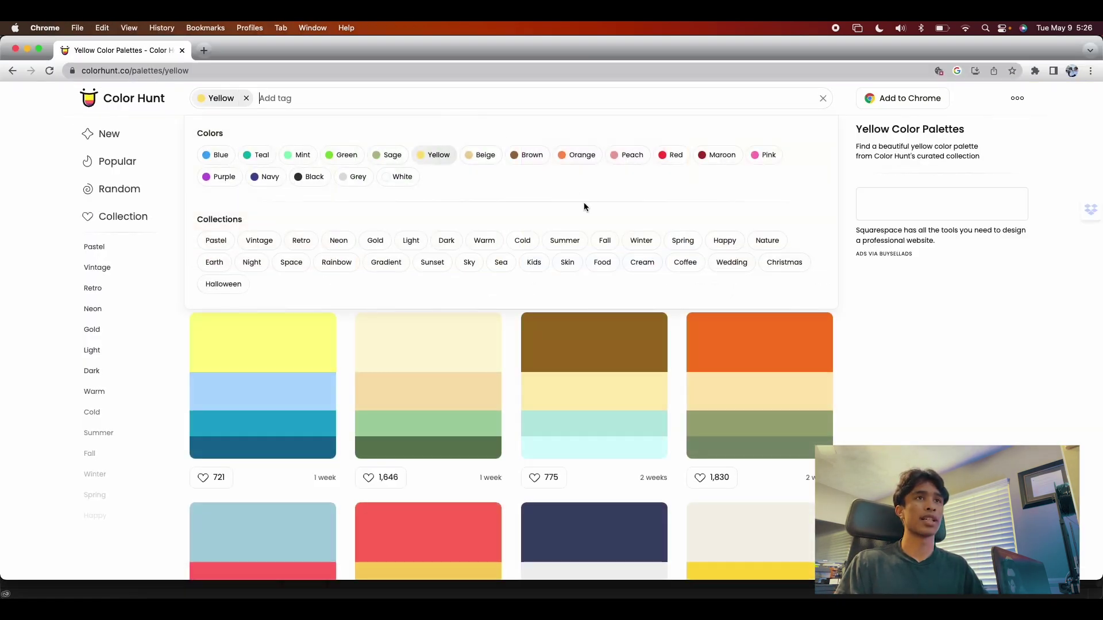
click(580, 154)
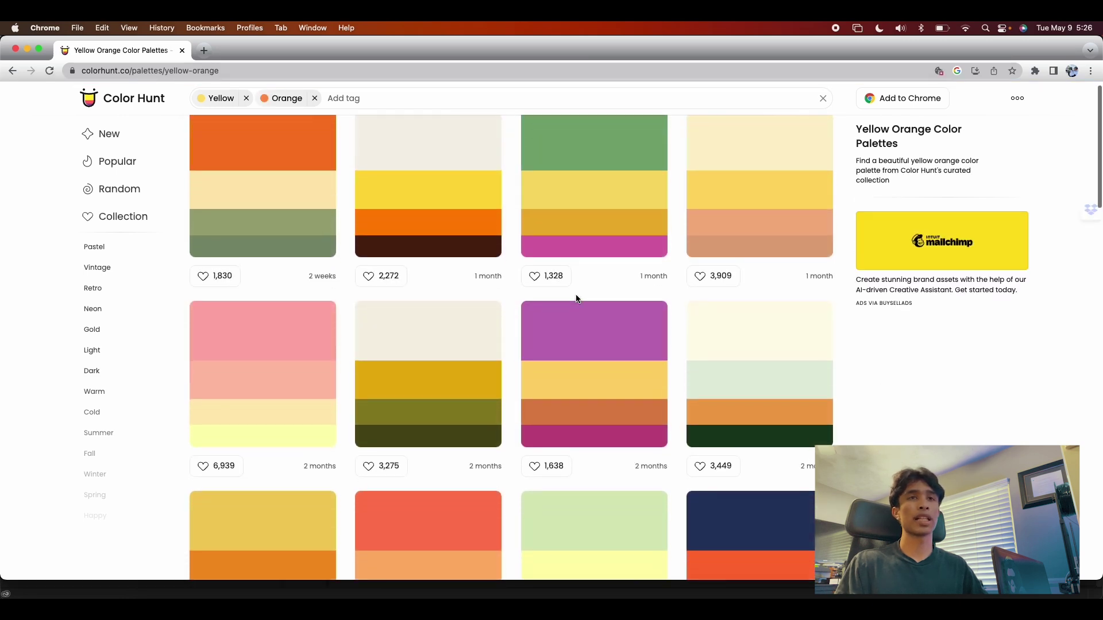
scroll(577, 298, down, 2)
scroll(578, 299, down, 6)
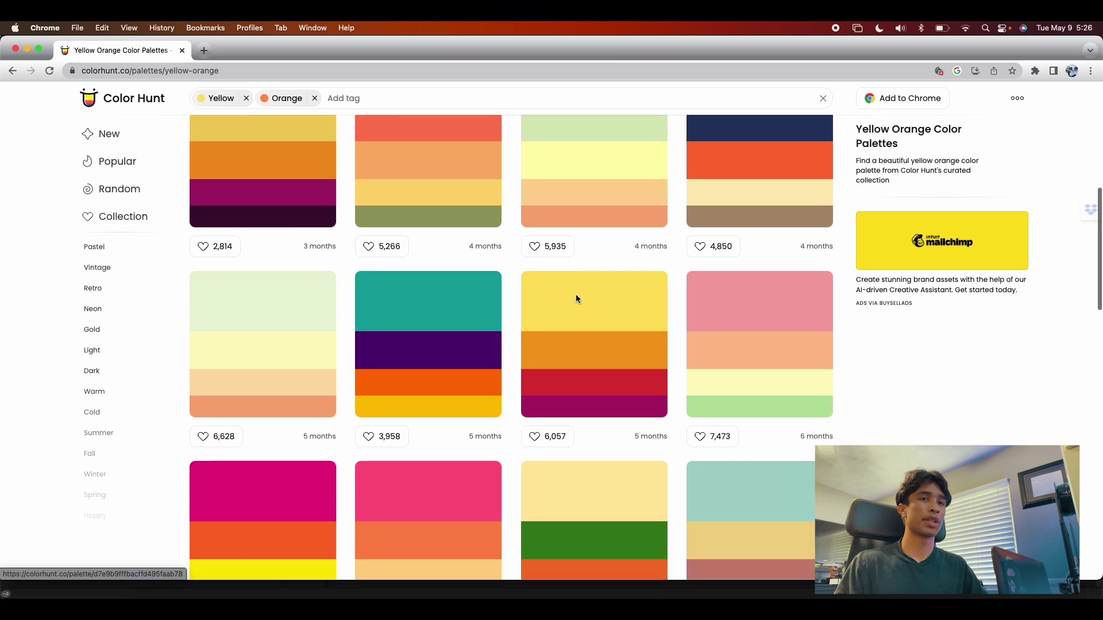
scroll(576, 298, down, 12)
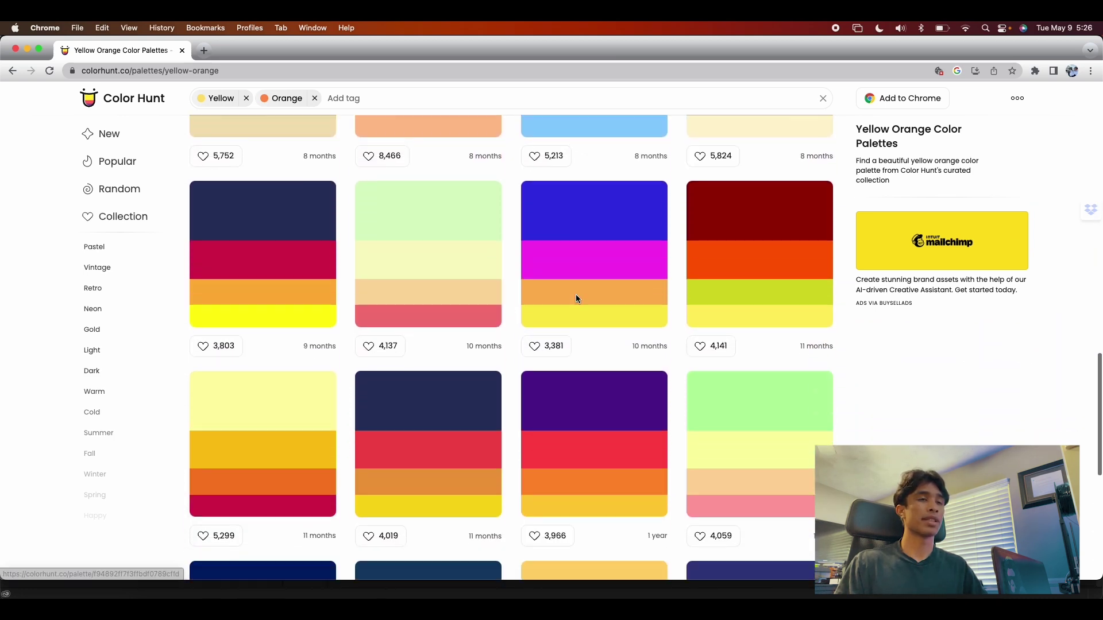
scroll(577, 299, down, 4)
Open a yellow-orange palette and copy its #FFD93D hex code.
click(580, 428)
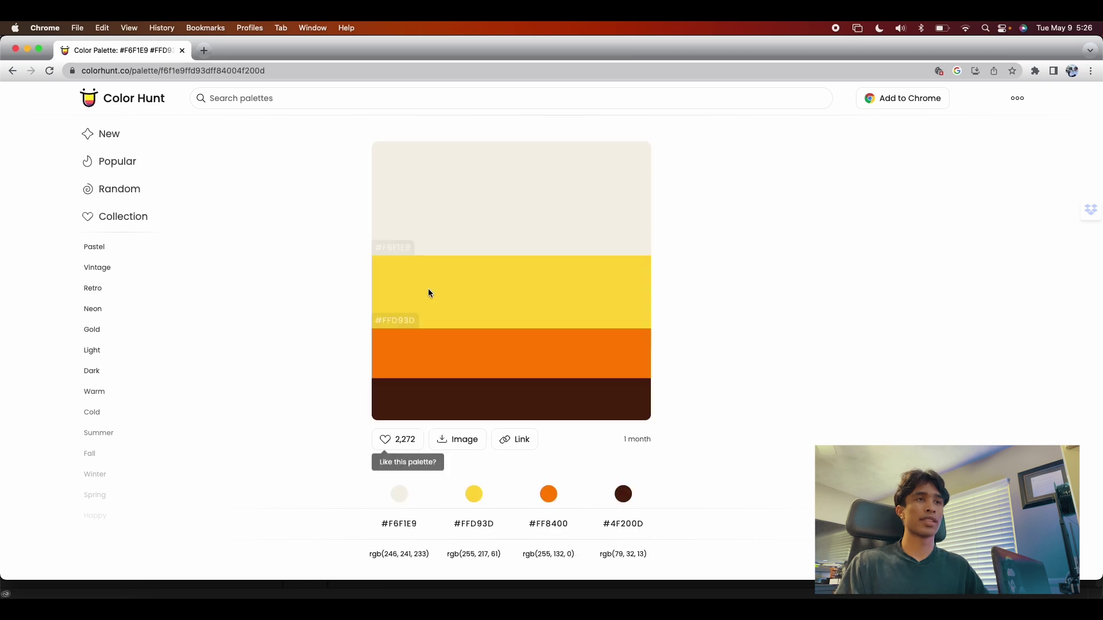
click(407, 321)
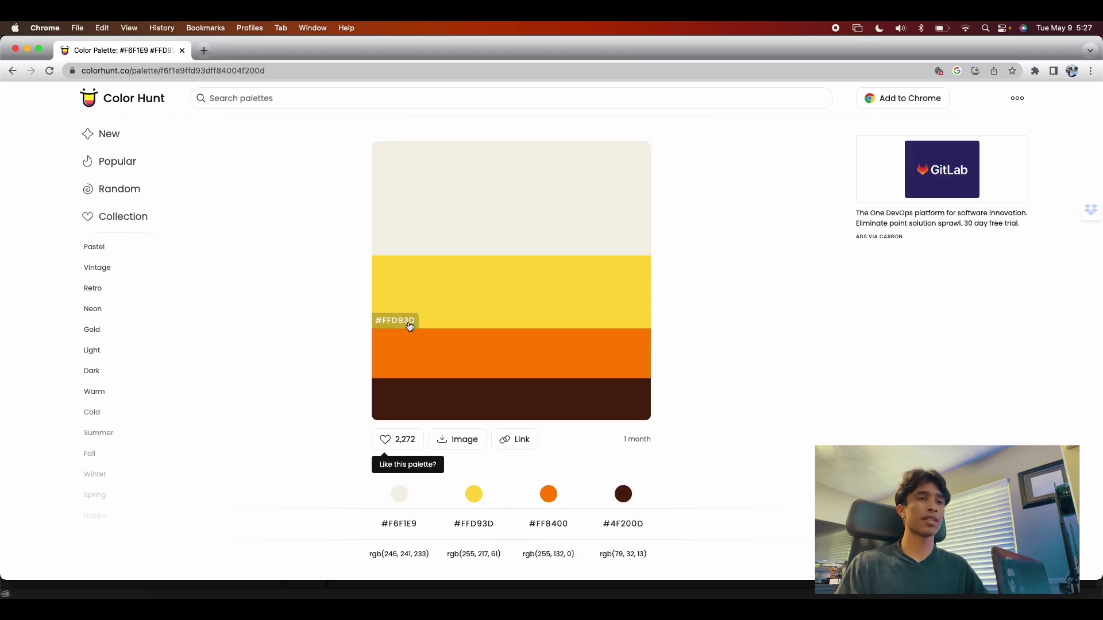
click(408, 325)
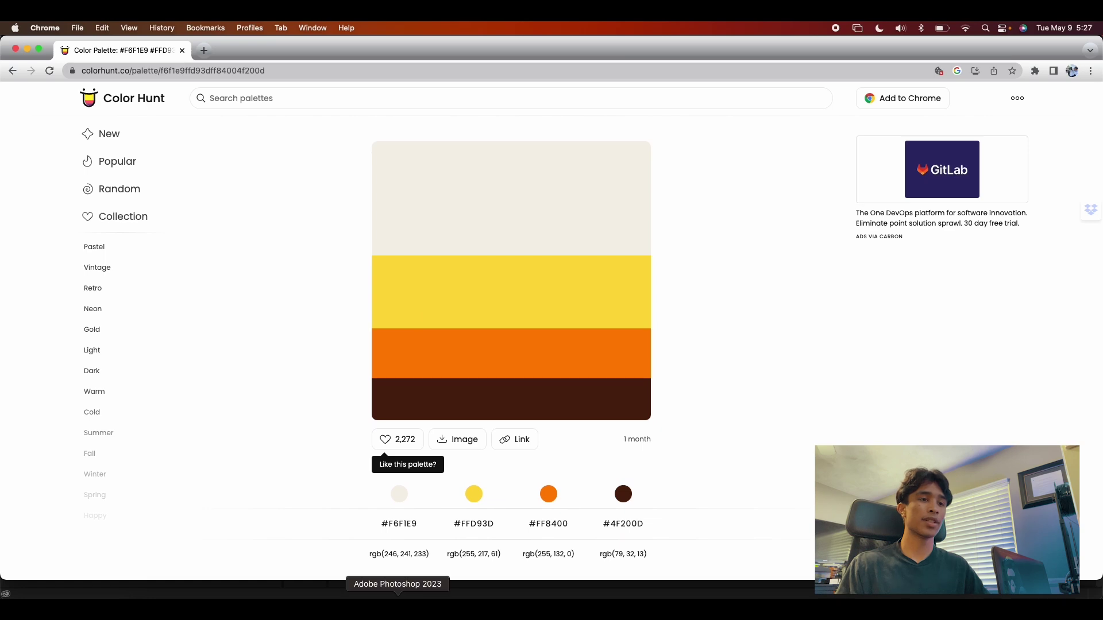
Apply the Tint effect to the A COOL TITLE clip.
click(367, 596)
click(572, 147)
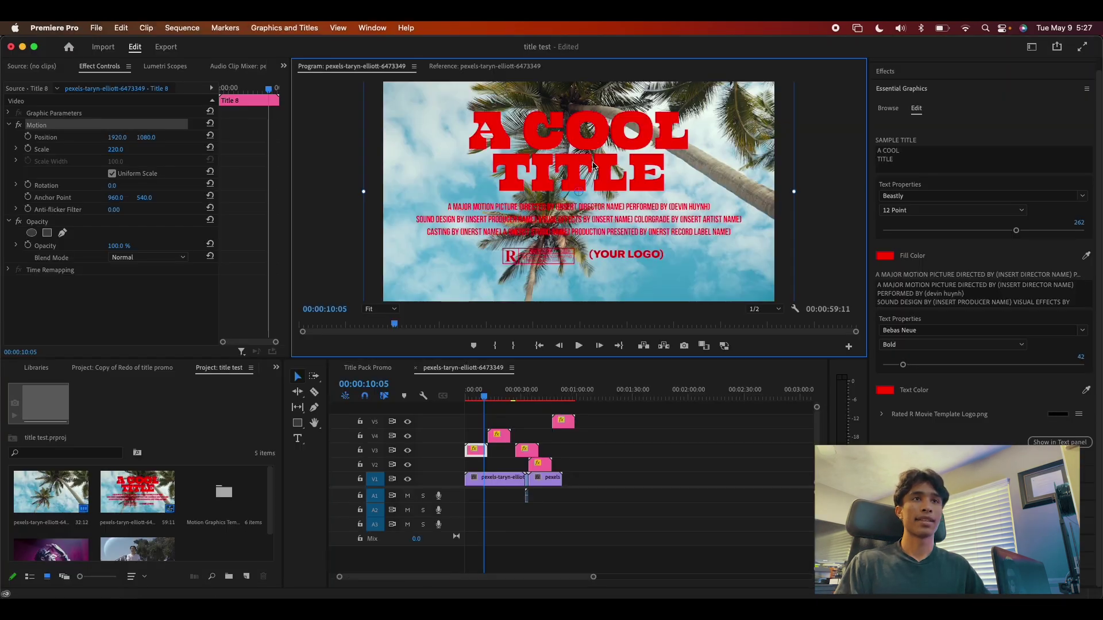
click(919, 72)
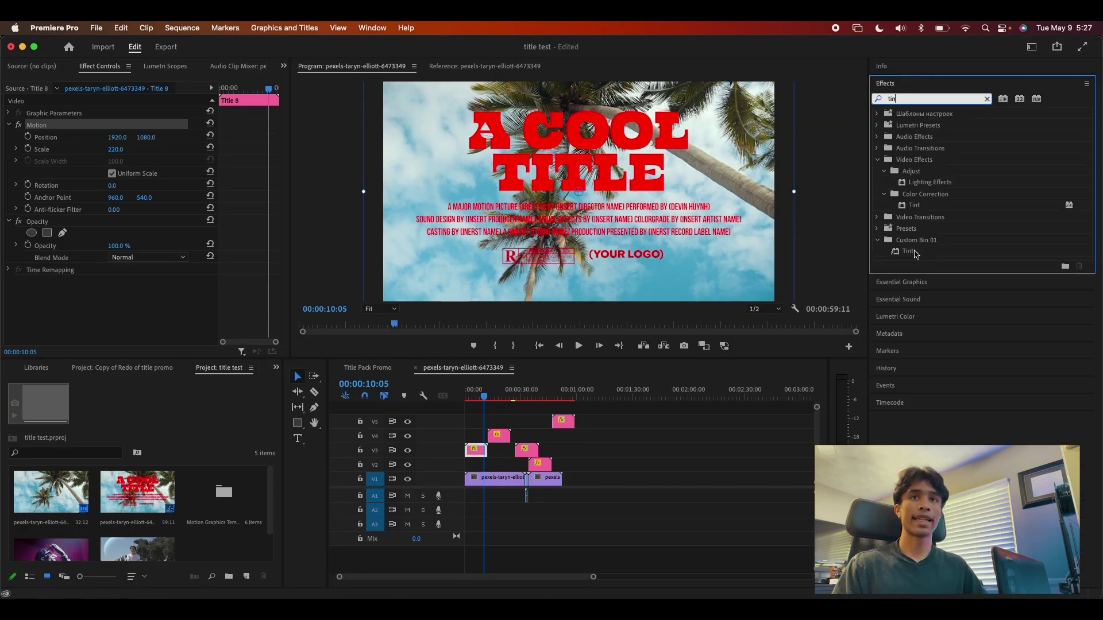
drag(908, 251, 475, 451)
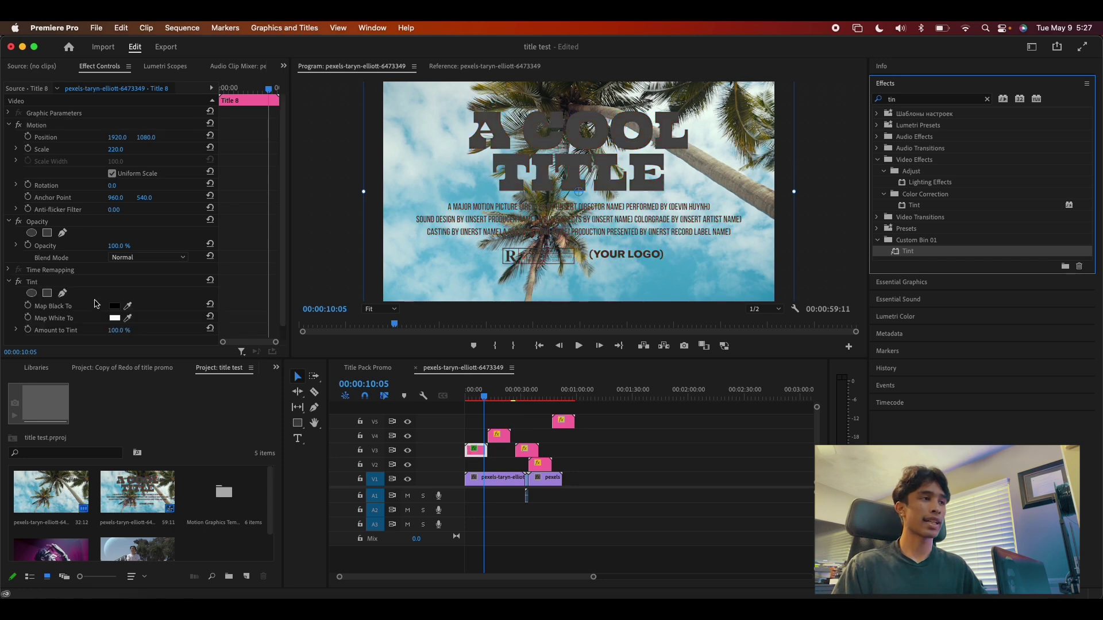
Set Tint's Map Black To colour to FFD93D and preview the yellow title at 07:02.
click(117, 308)
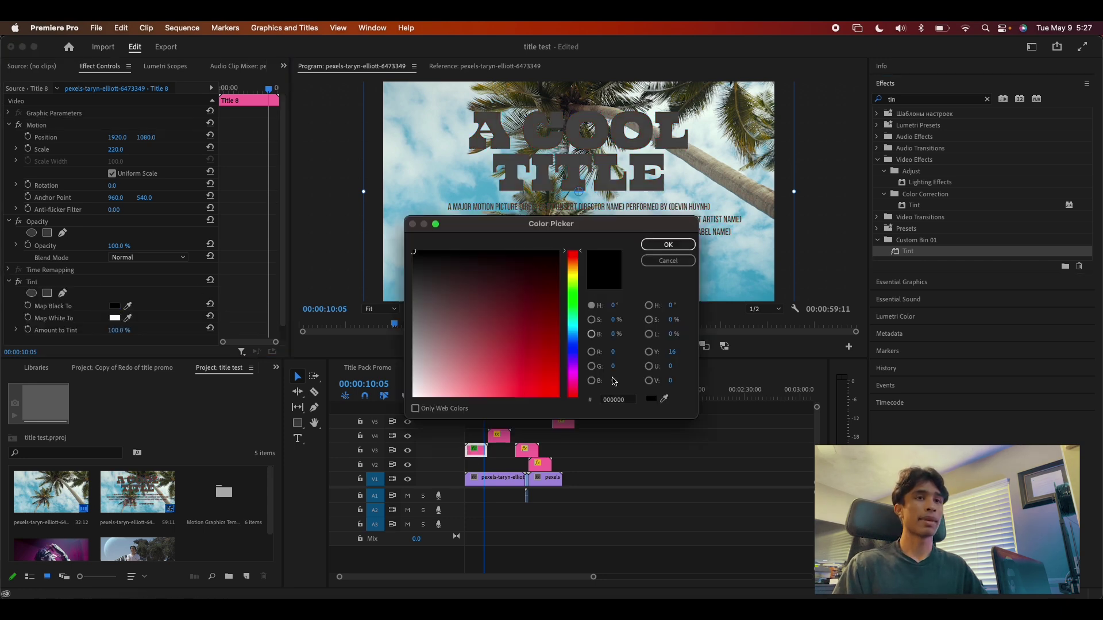
double_click(616, 399)
key(super+v)
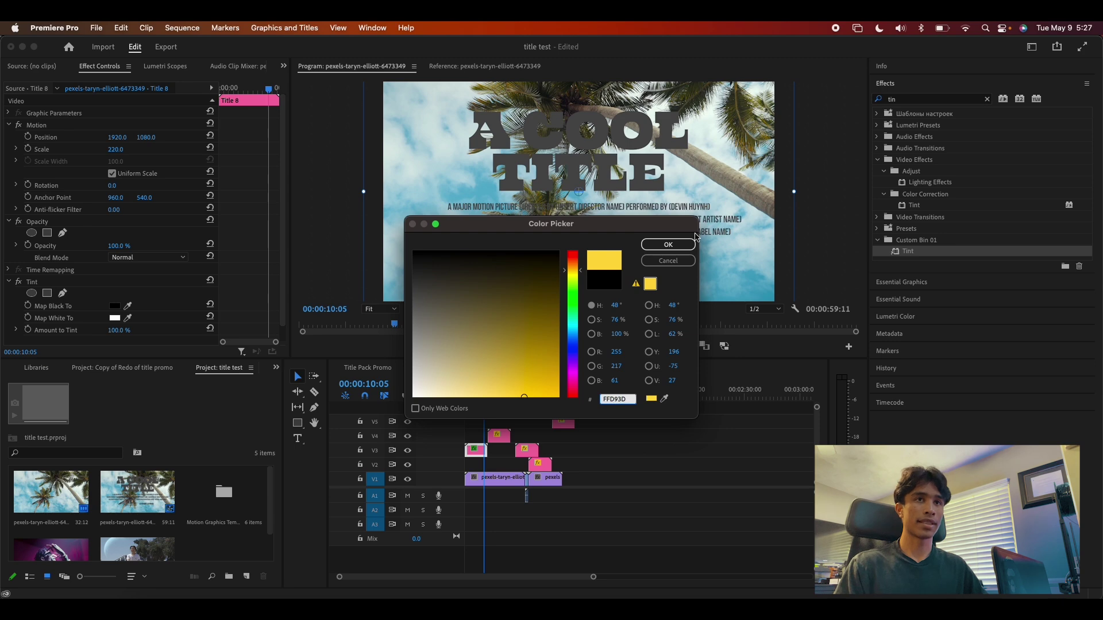
key(Return)
click(618, 433)
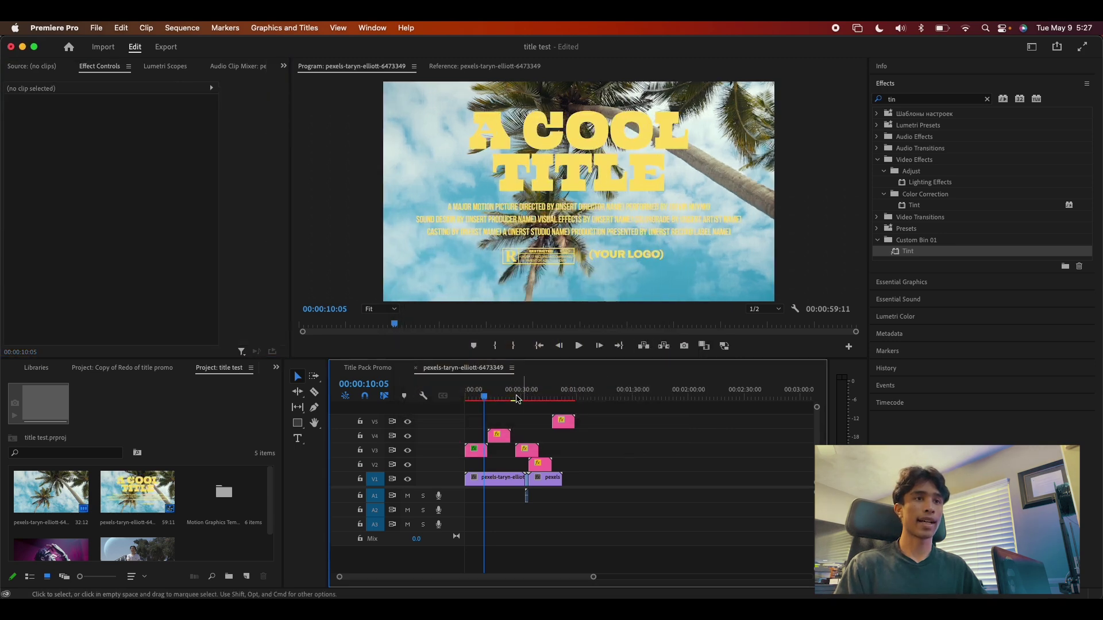
drag(484, 435, 476, 434)
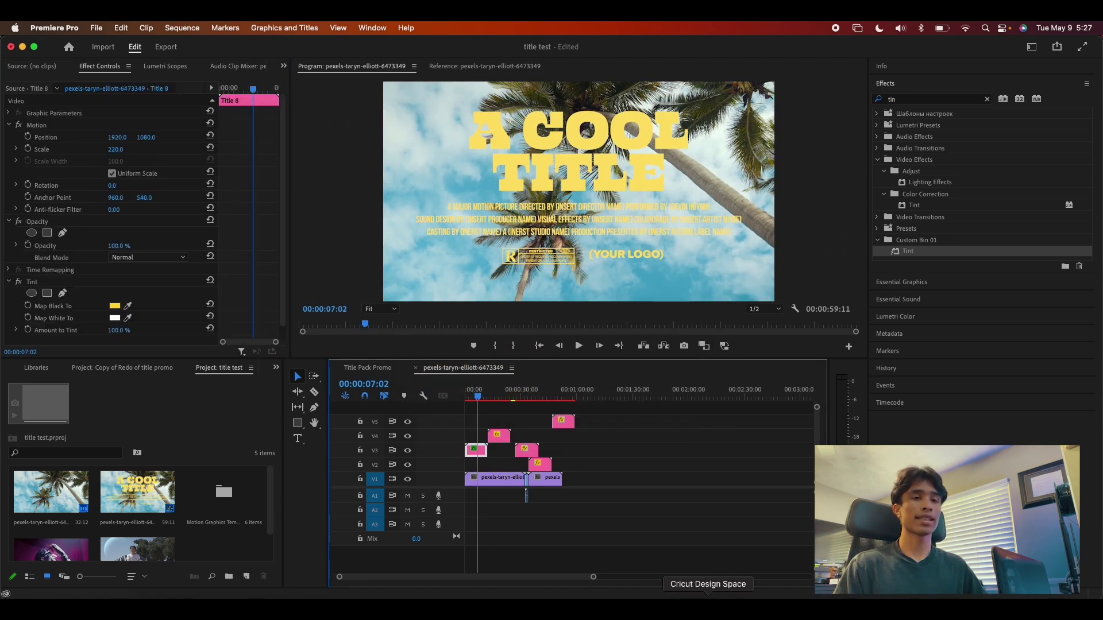
click(681, 598)
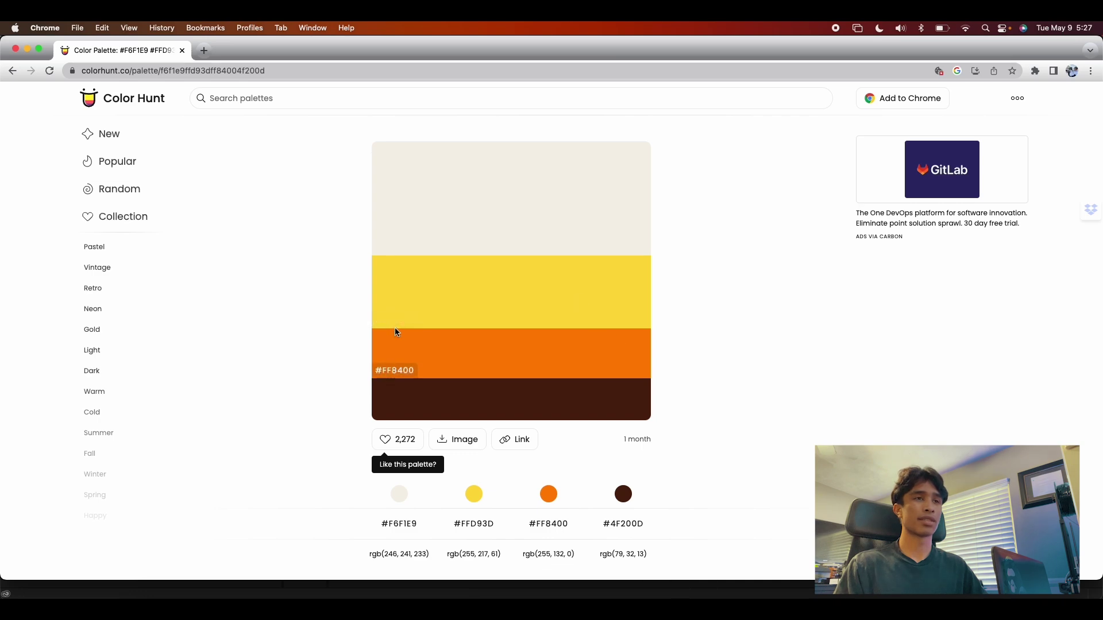
key(super+Tab)
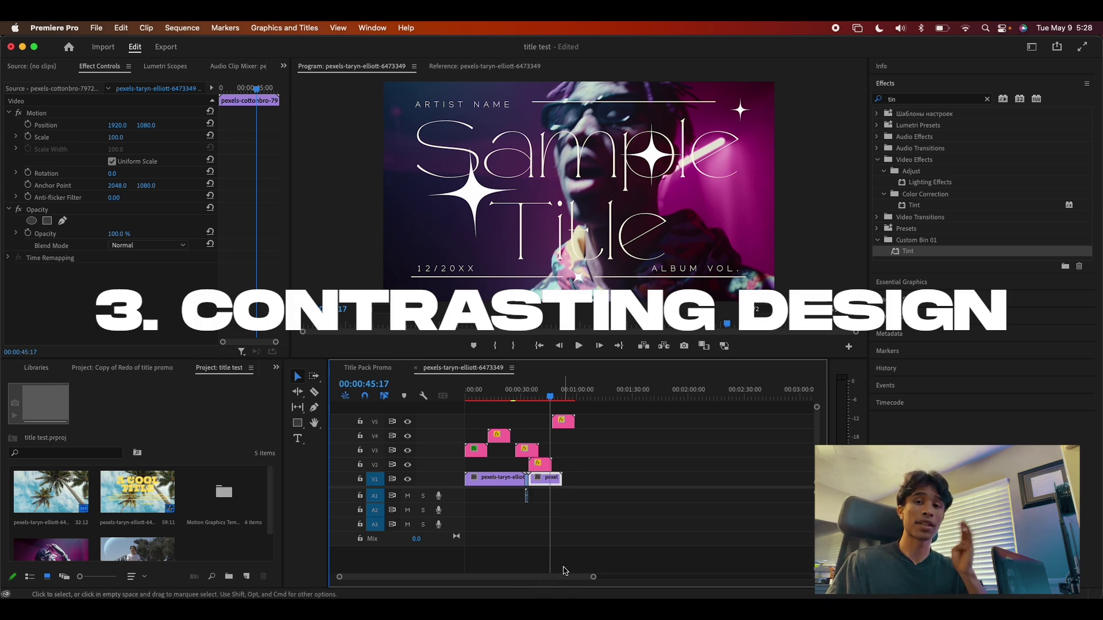
Select the EXAMPLE title clip on V5 and zoom the timeline in around the playhead.
click(556, 426)
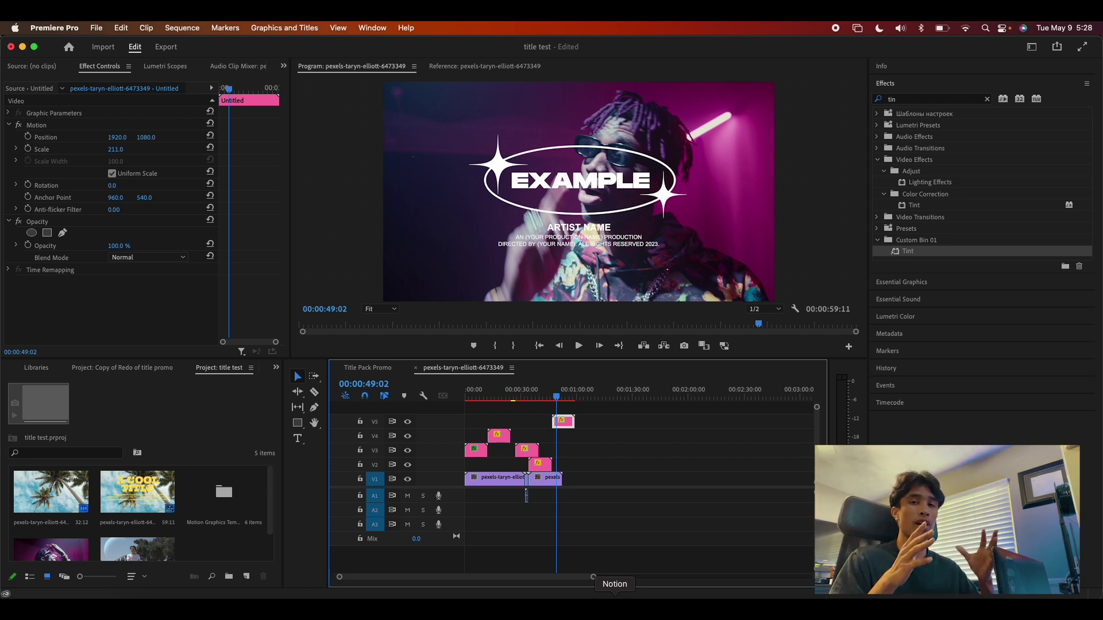
key(=)
key(=)
key(=)
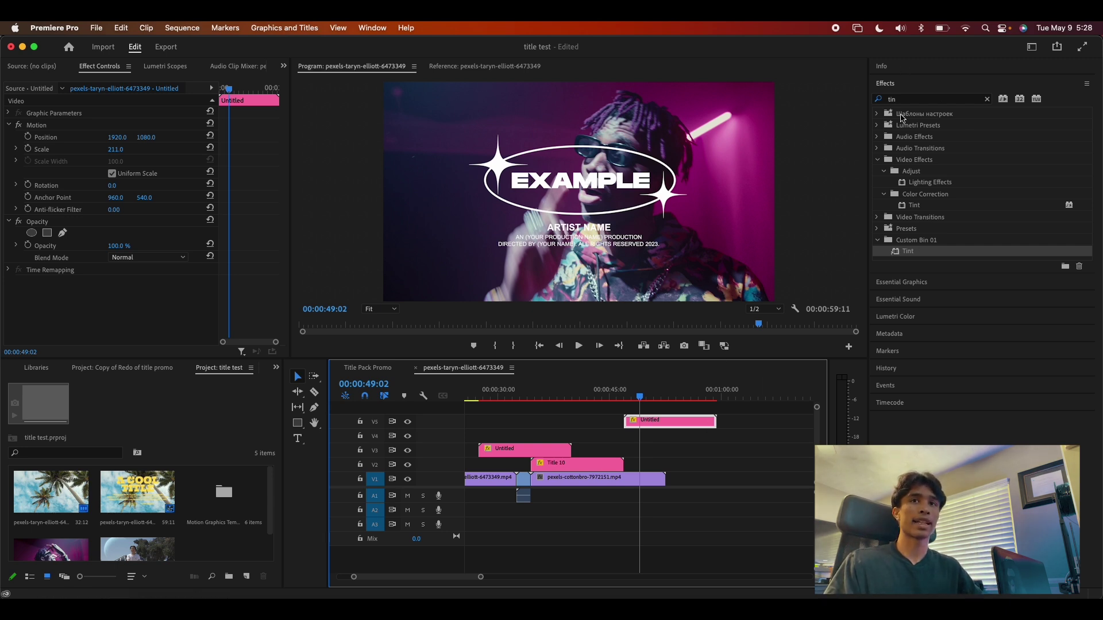
Shrink the EXAMPLE graphic's scale to 196.
click(922, 280)
click(932, 393)
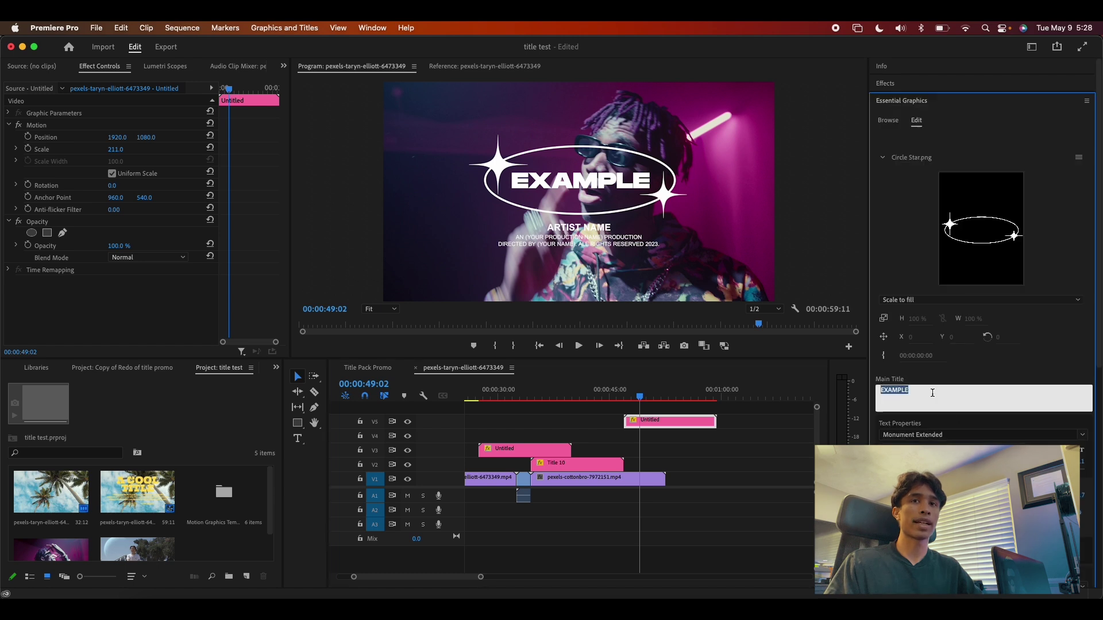
click(592, 145)
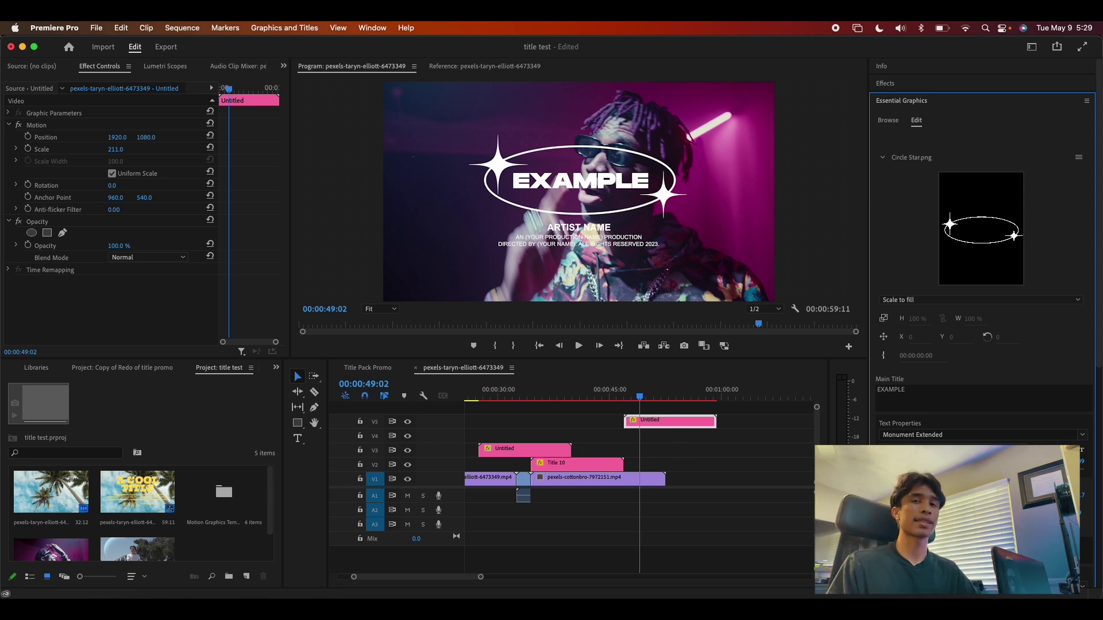
drag(109, 150, 100, 151)
Try the Krungthep font on the EXAMPLE main title, then revert to Monument Extended.
click(940, 394)
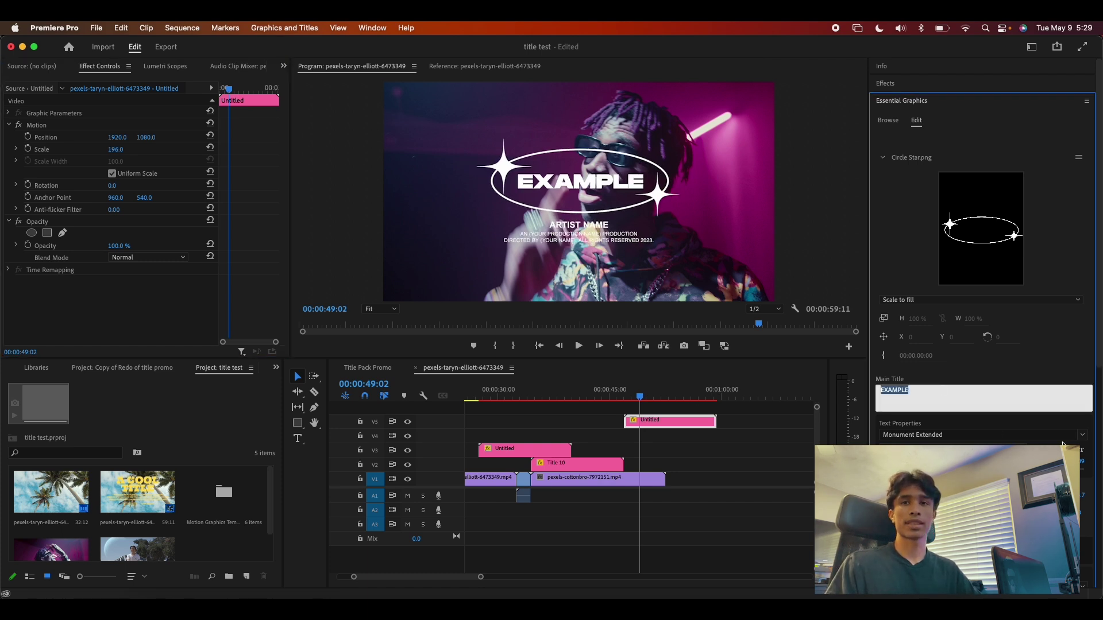
click(1083, 435)
scroll(1053, 320, up, 15)
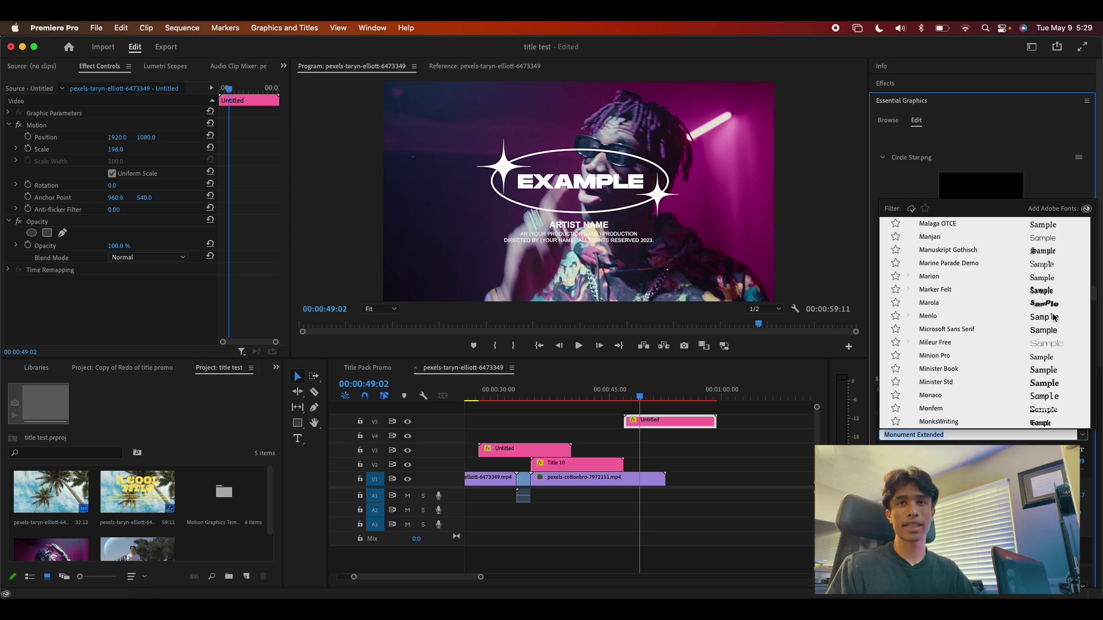
scroll(1053, 320, down, 2)
click(1056, 360)
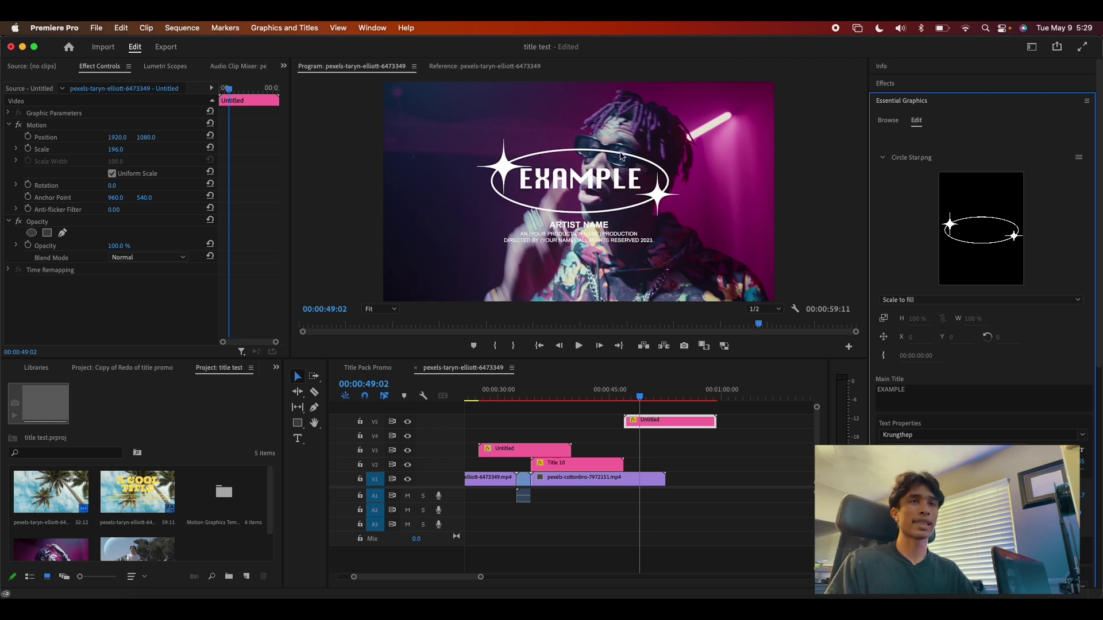
key(Down)
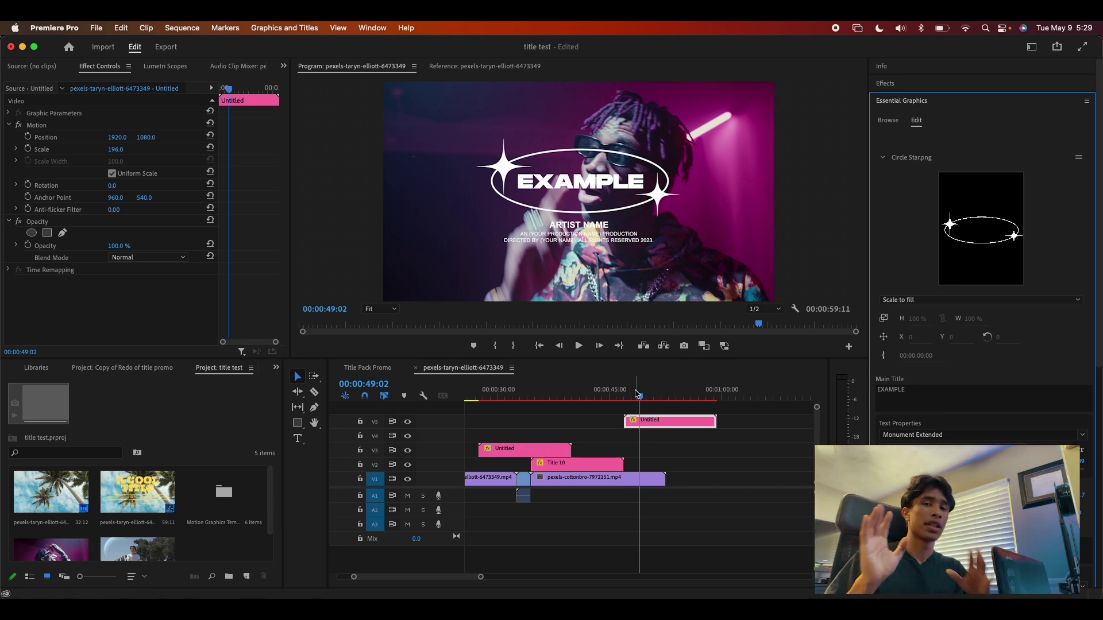
Scrub back to the Sample Title section and inspect its main title and the cottonbro clip.
drag(636, 394, 596, 394)
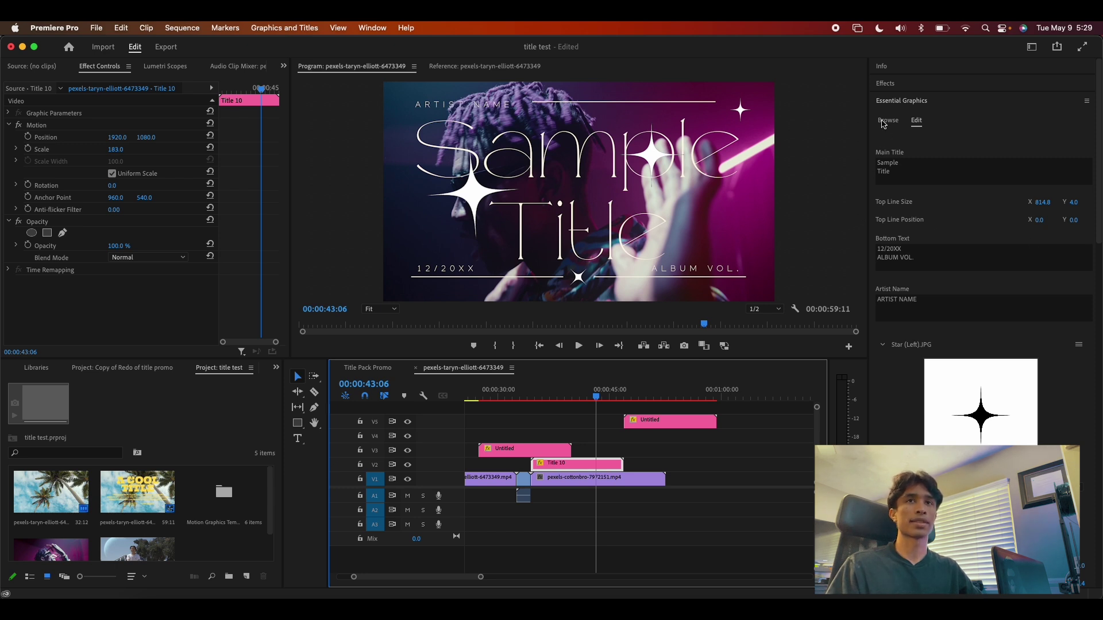
scroll(929, 265, down, 2)
click(572, 133)
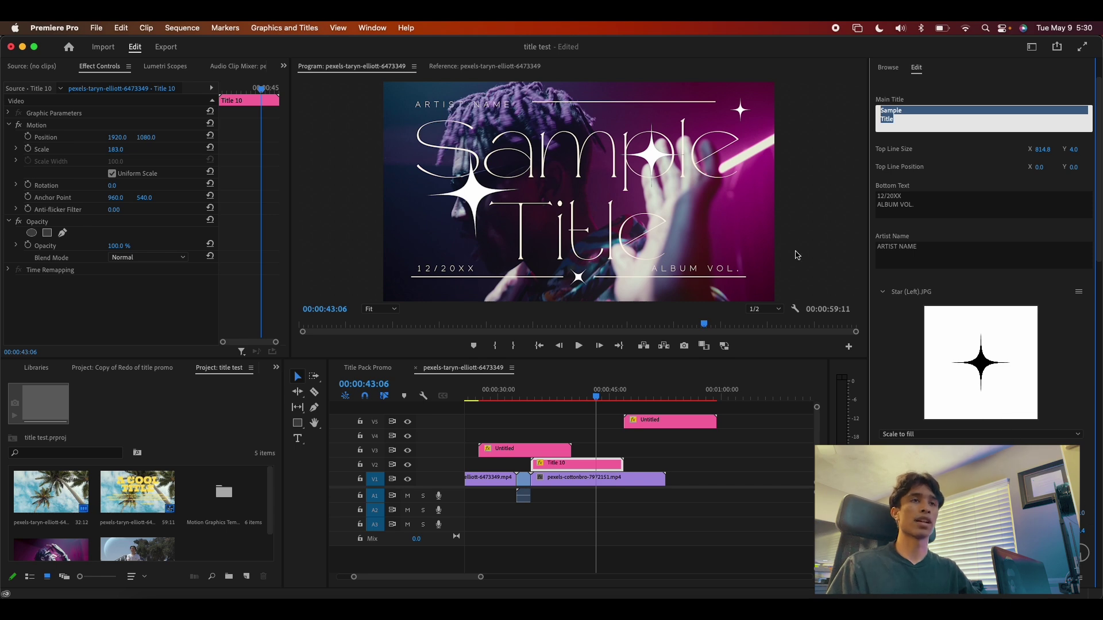
click(583, 209)
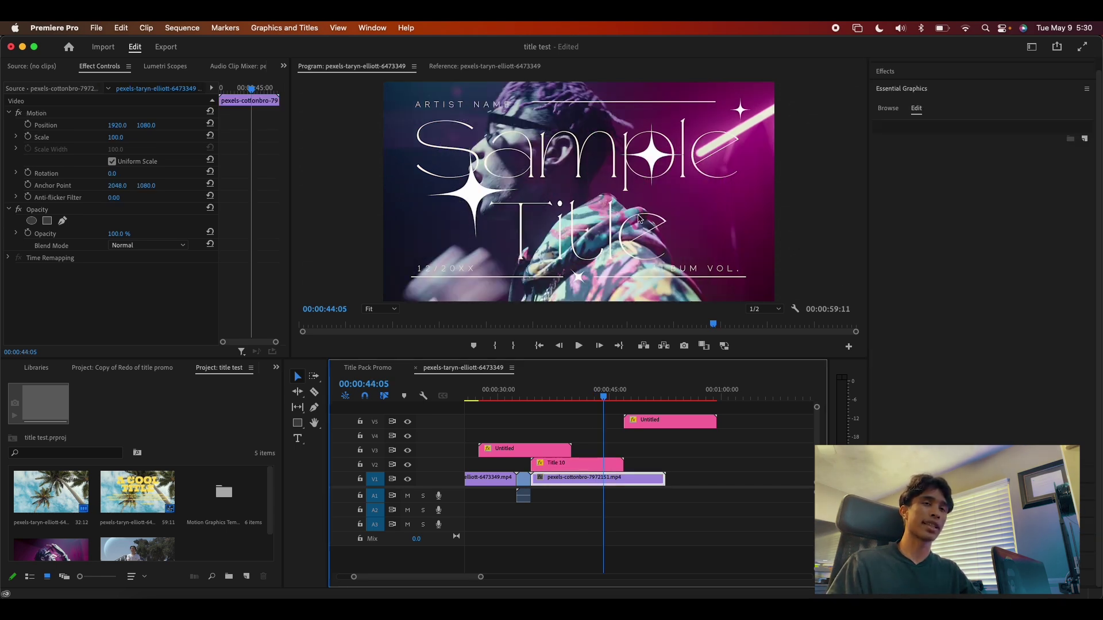
Select the Title 10 clip, then put the playhead at 19:07 on the WILD THINGS title.
key(minus)
key(minus)
click(541, 468)
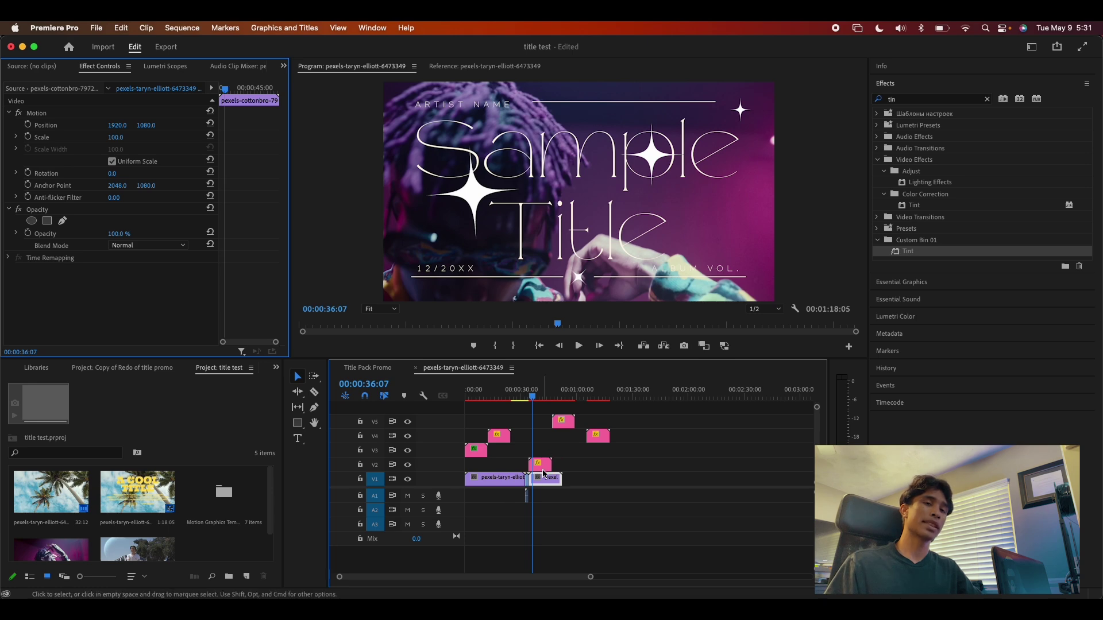
scroll(545, 471, up, 4)
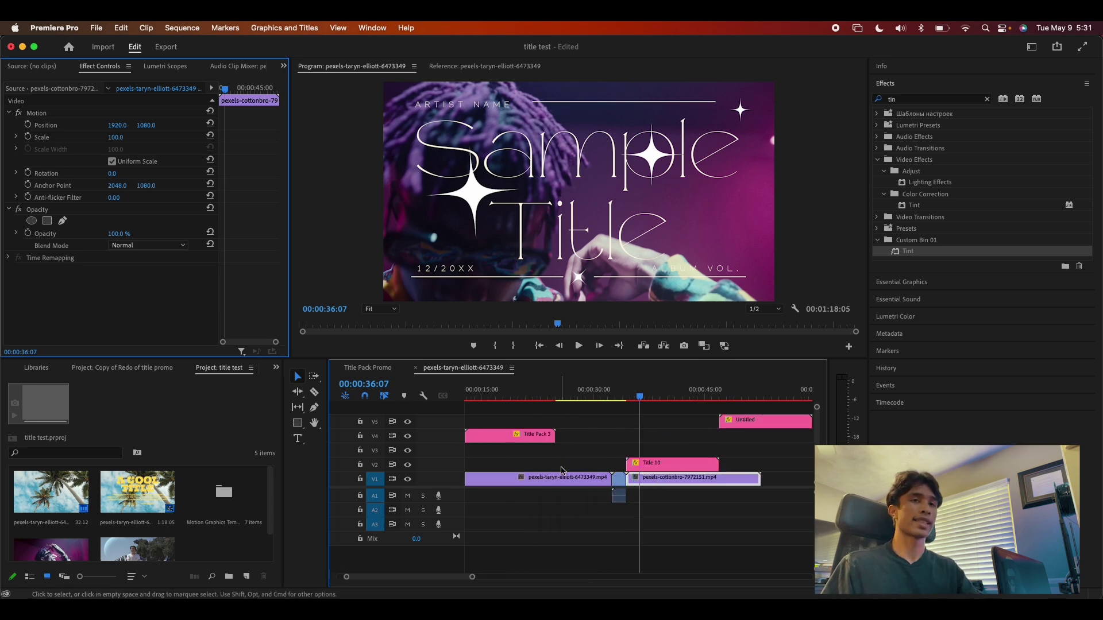
click(513, 393)
scroll(598, 436, left, 3)
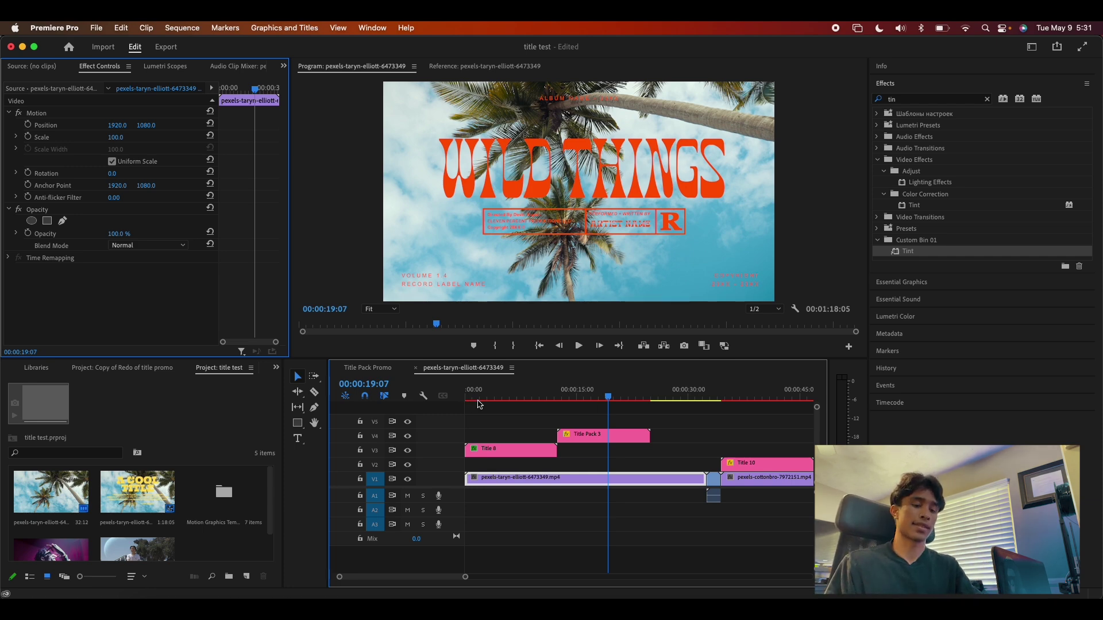
key(minus)
key(minus)
key(minus)
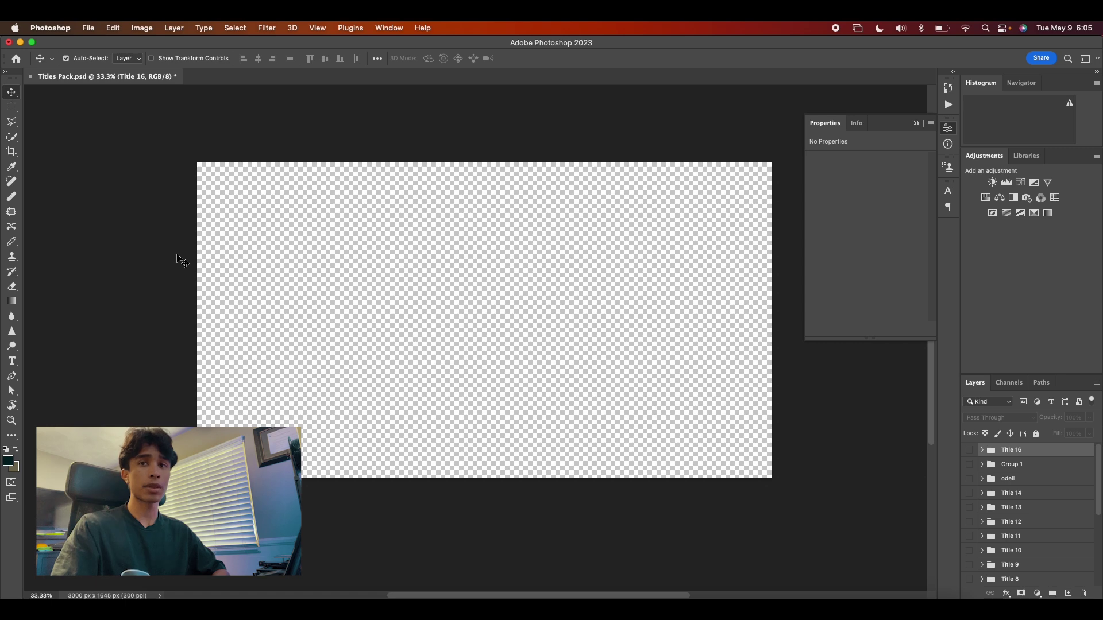
Add a black 'Lorem Ipsum' type layer in Archivo Black at 75 pt.
click(11, 361)
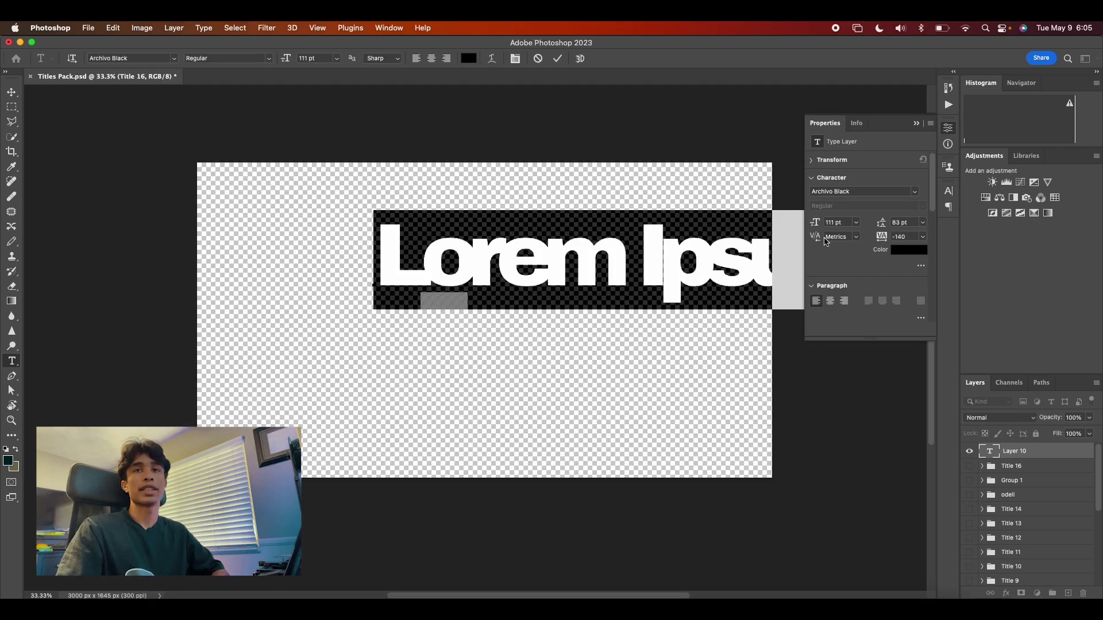
key(Down)
key(Down)
key(Down)
key(Down)
key(Down)
key(Down)
key(Down)
key(Down)
key(Down)
key(Down)
key(Down)
key(Down)
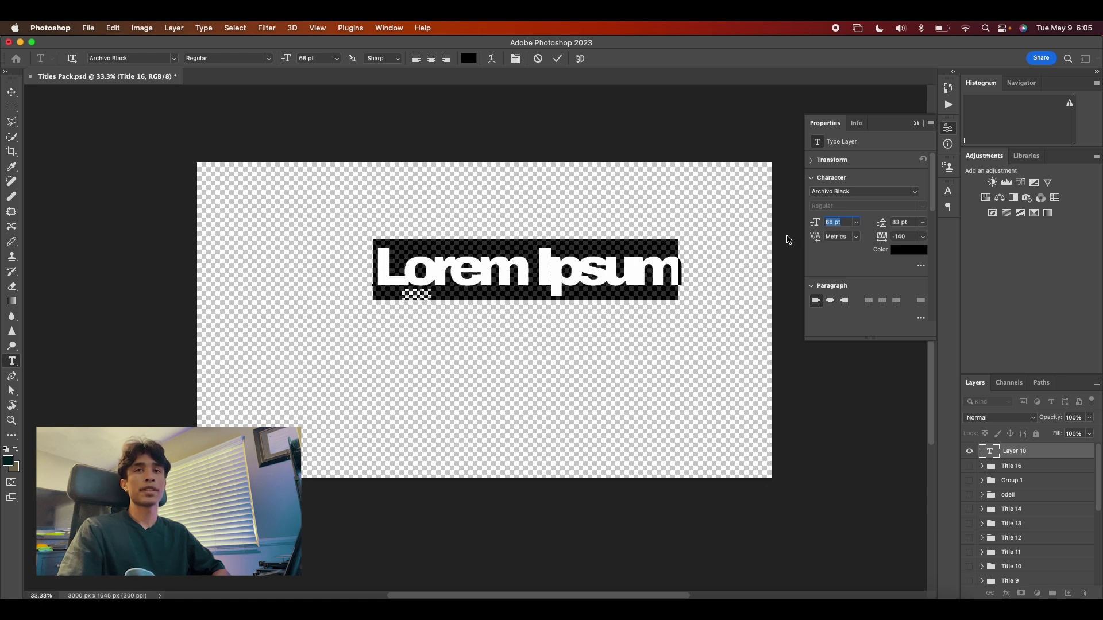
key(Return)
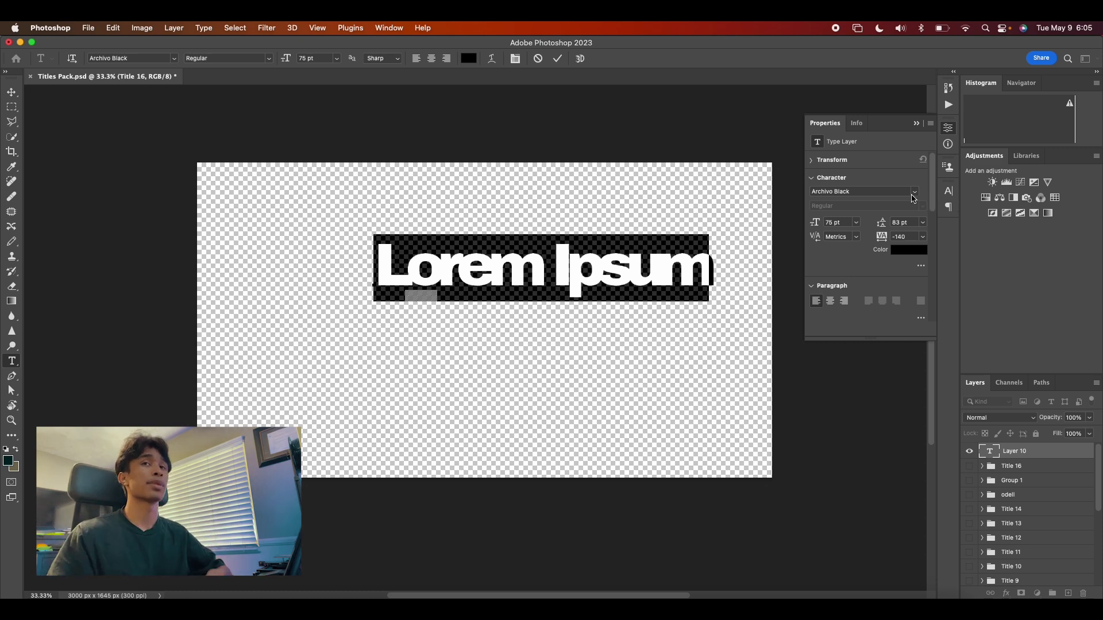
Type LOOK and KILLA on two lines in Archivo Black with wider leading.
click(914, 198)
click(833, 288)
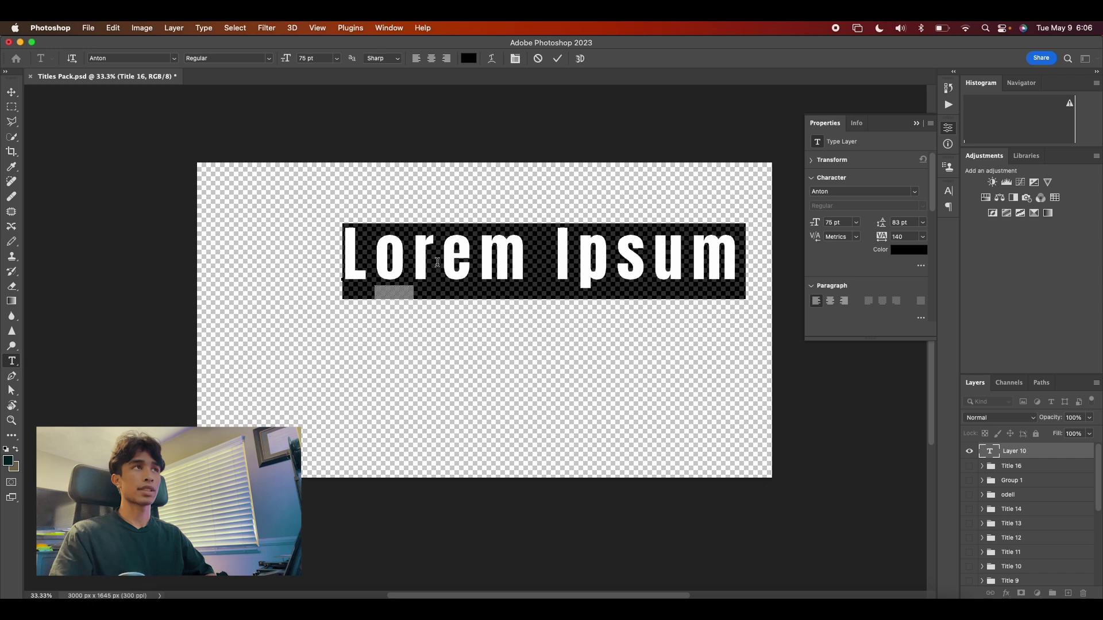
text(LOOK)
key(Return)
text(KILLA)
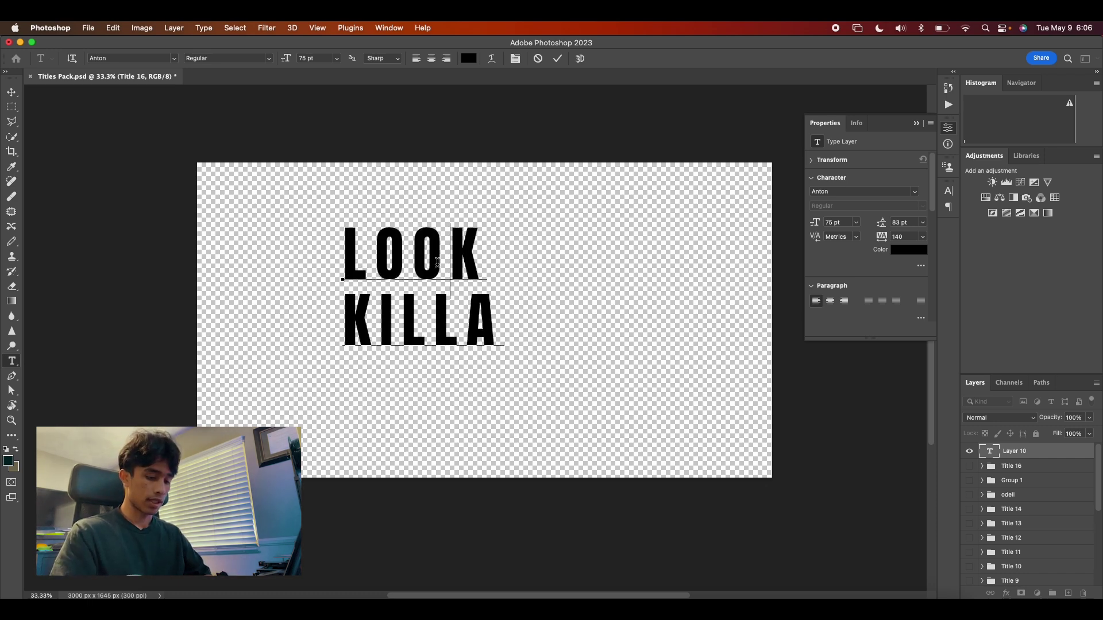
key(super+a)
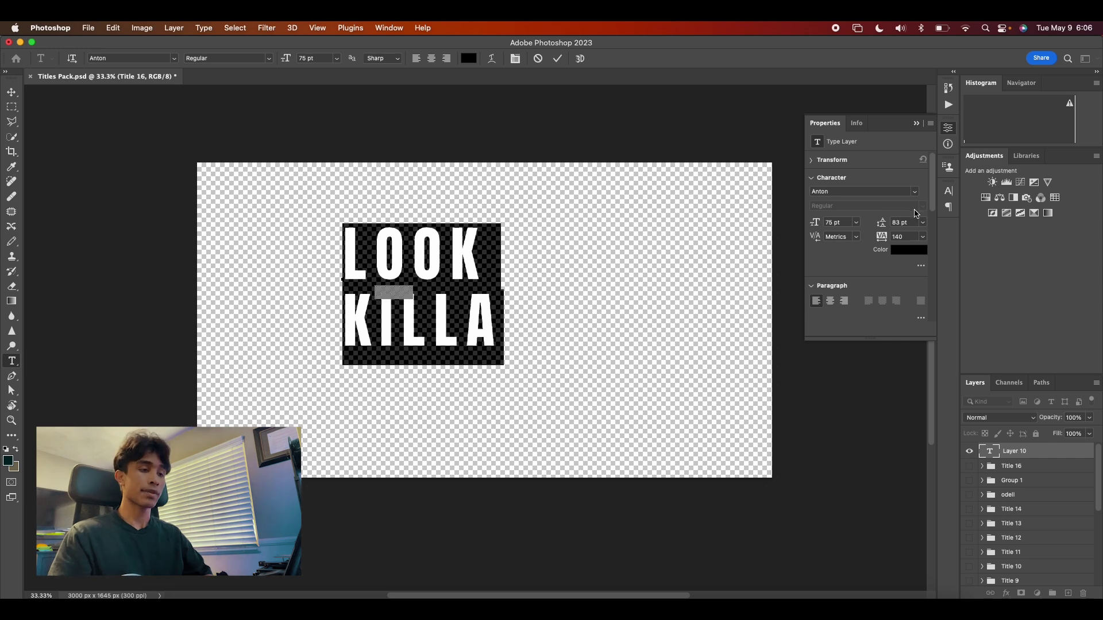
click(914, 191)
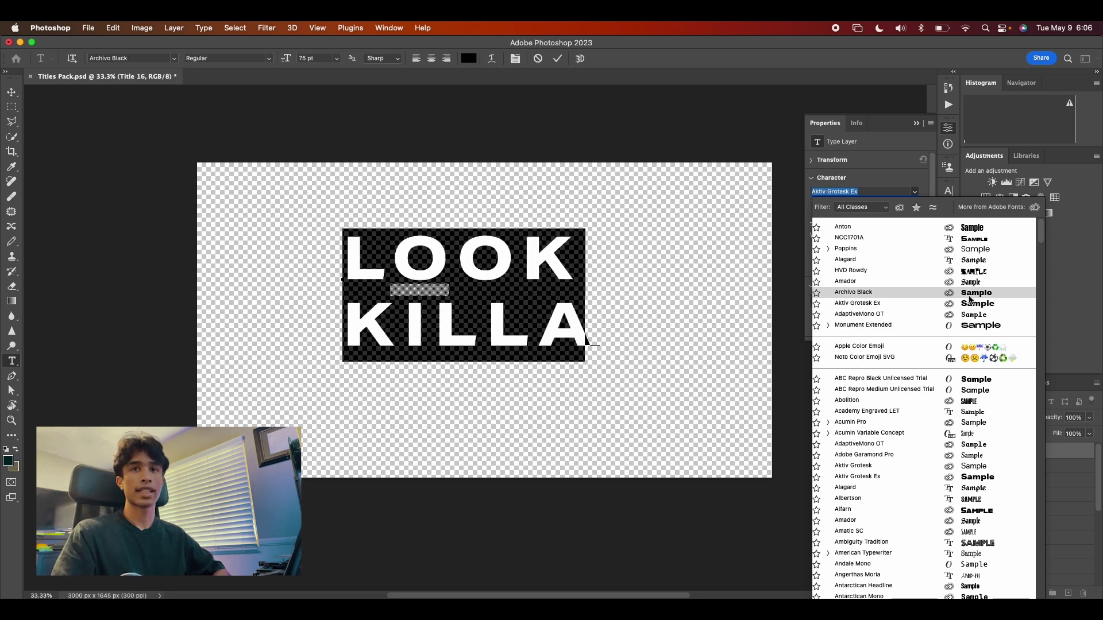
click(969, 297)
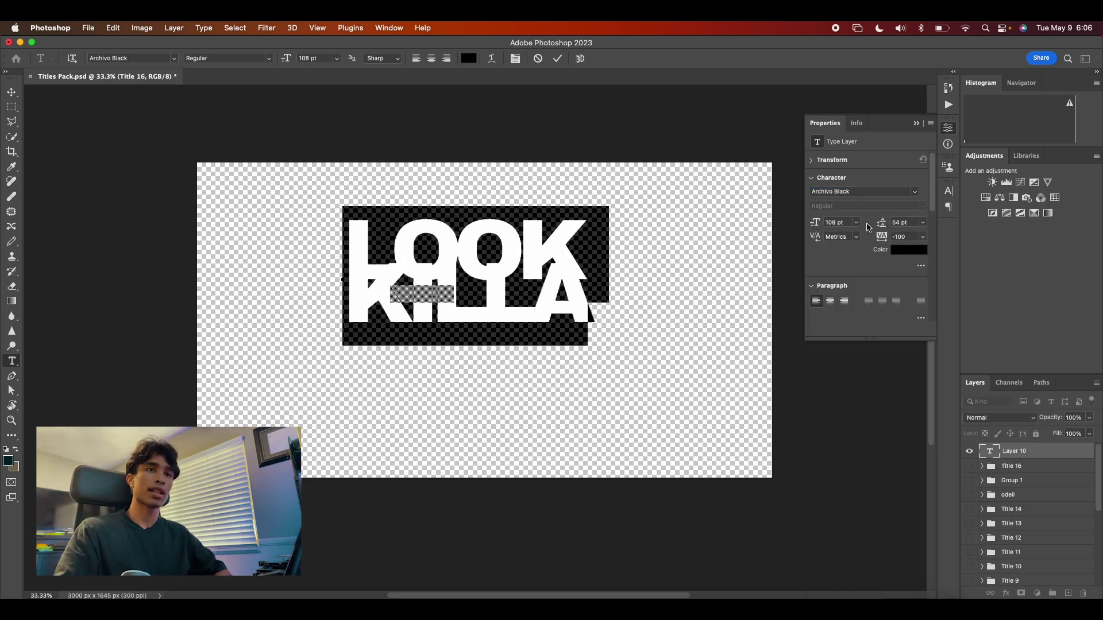
drag(883, 226, 900, 218)
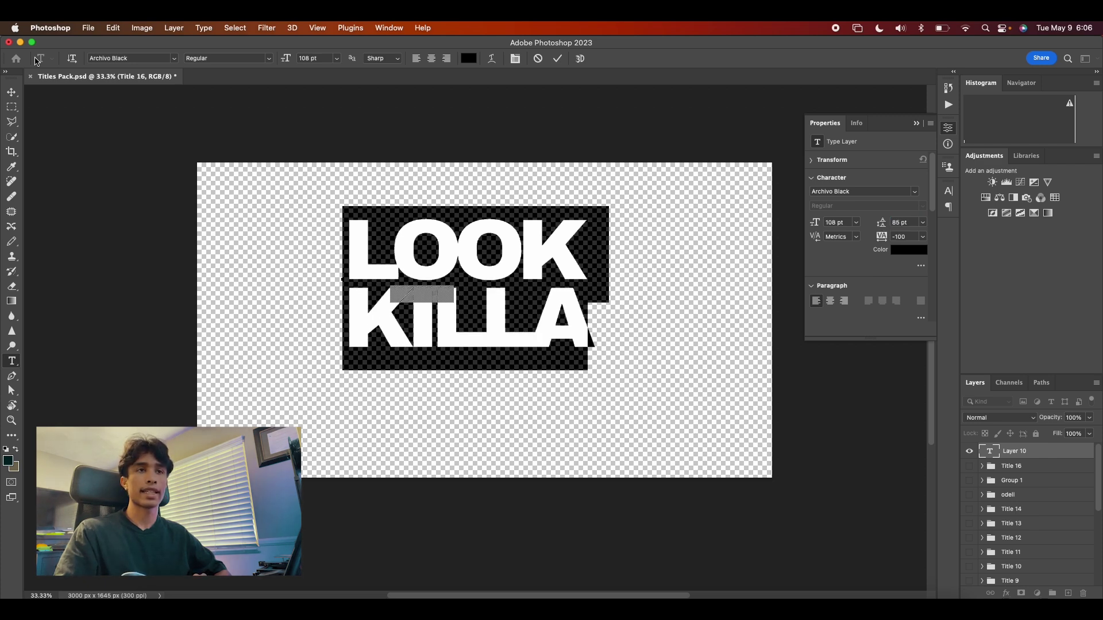
key(Escape)
Squash the title vertically to about 56% height and centre it on the canvas.
key(v)
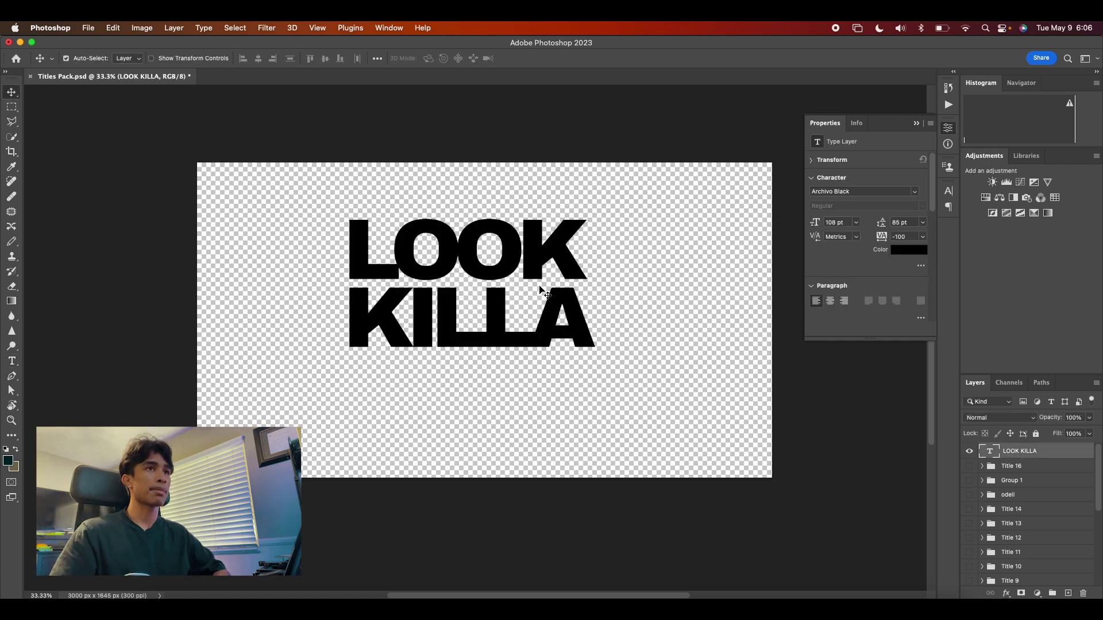
key(super+t)
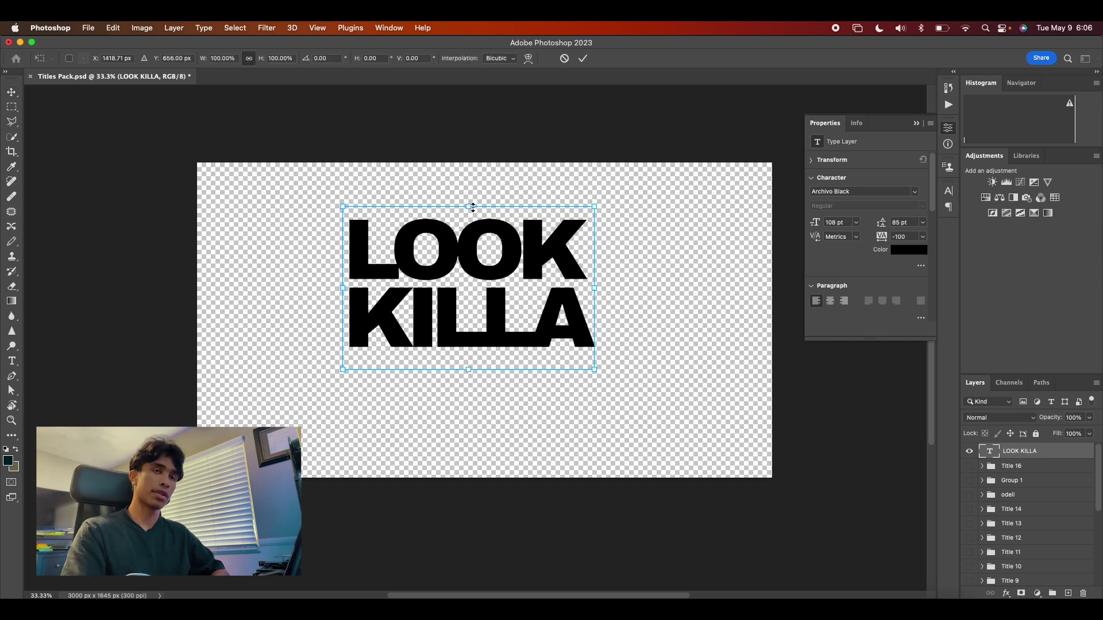
drag(468, 207, 462, 279)
drag(508, 310, 523, 306)
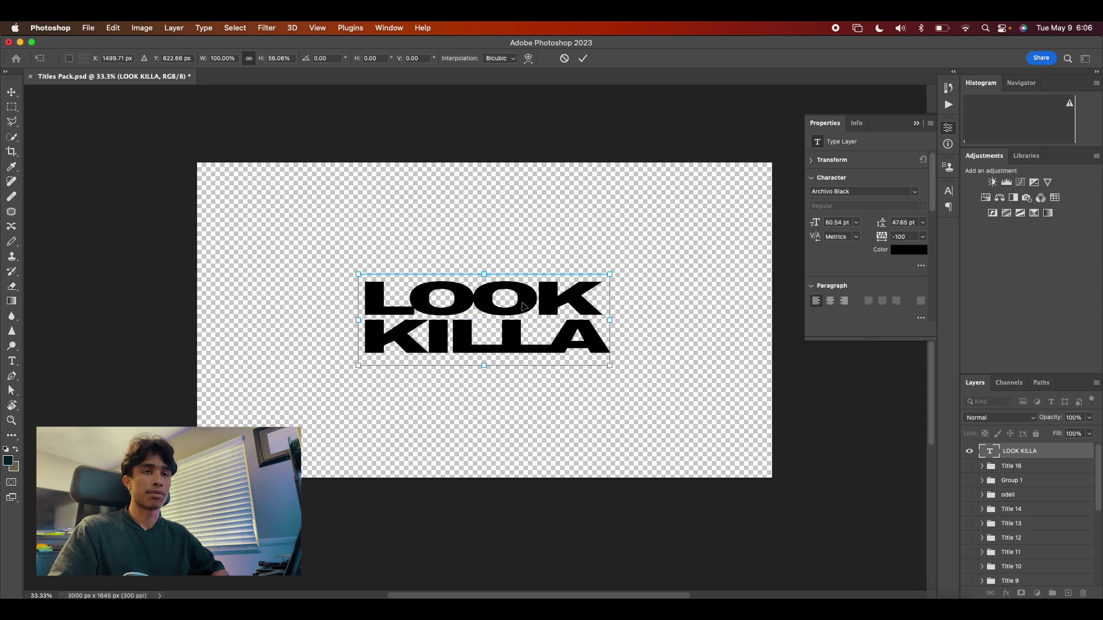
key(Return)
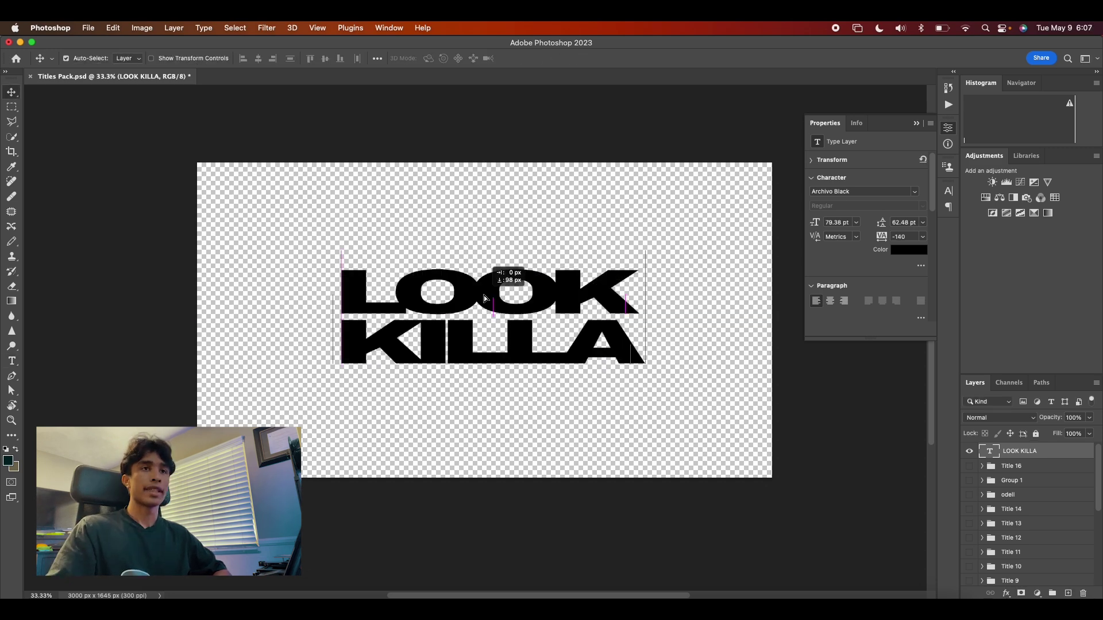
drag(483, 295, 485, 305)
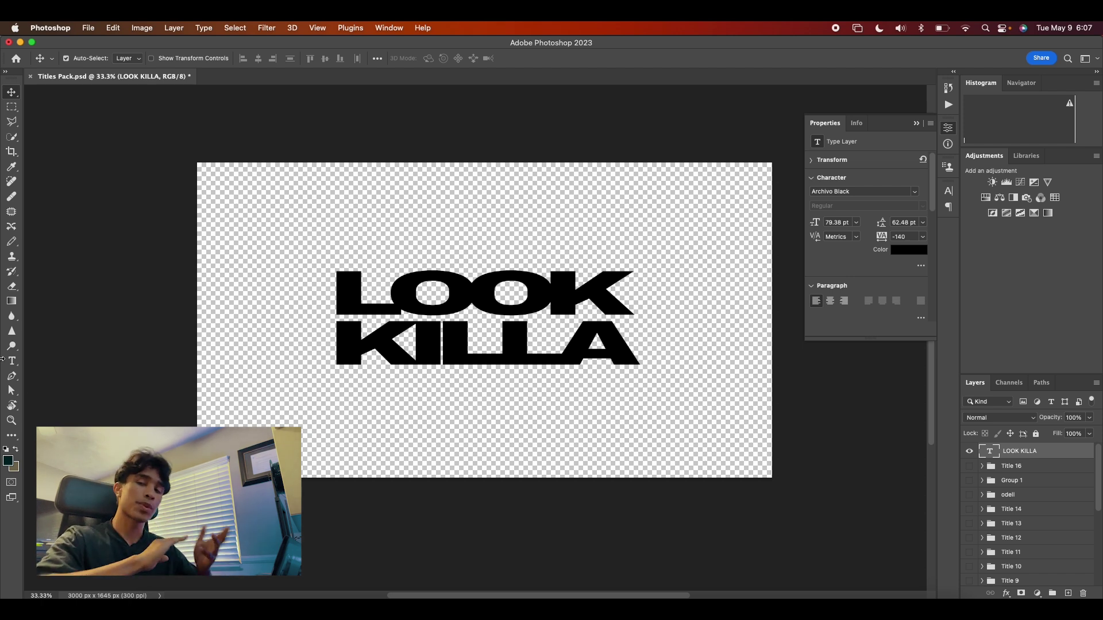
click(11, 376)
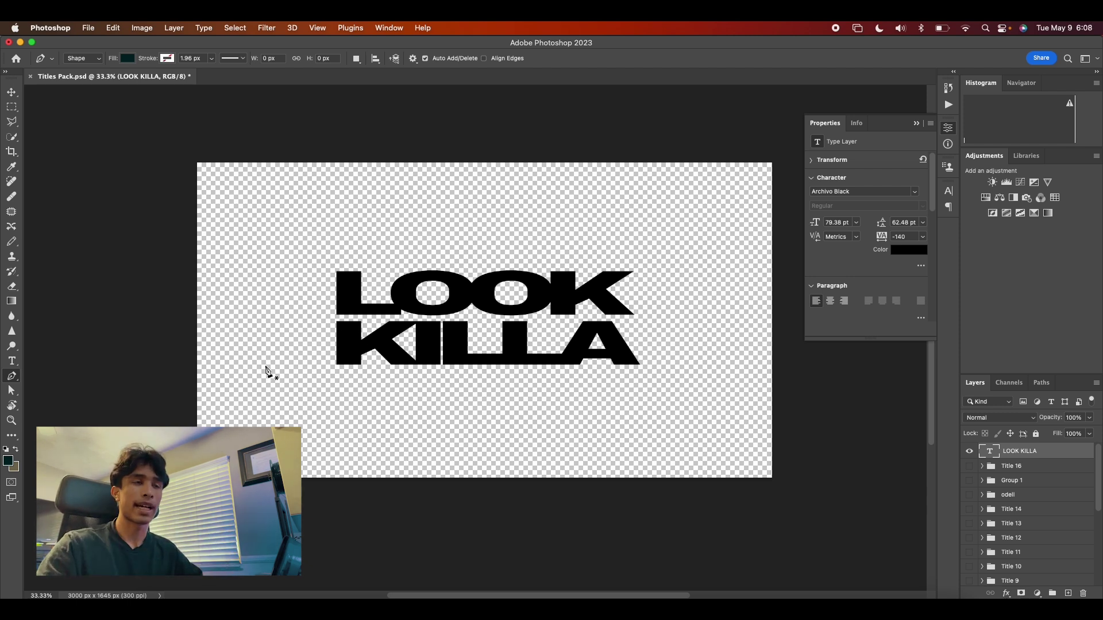
Draw a curved red swoosh shape with the Pen tool.
click(261, 347)
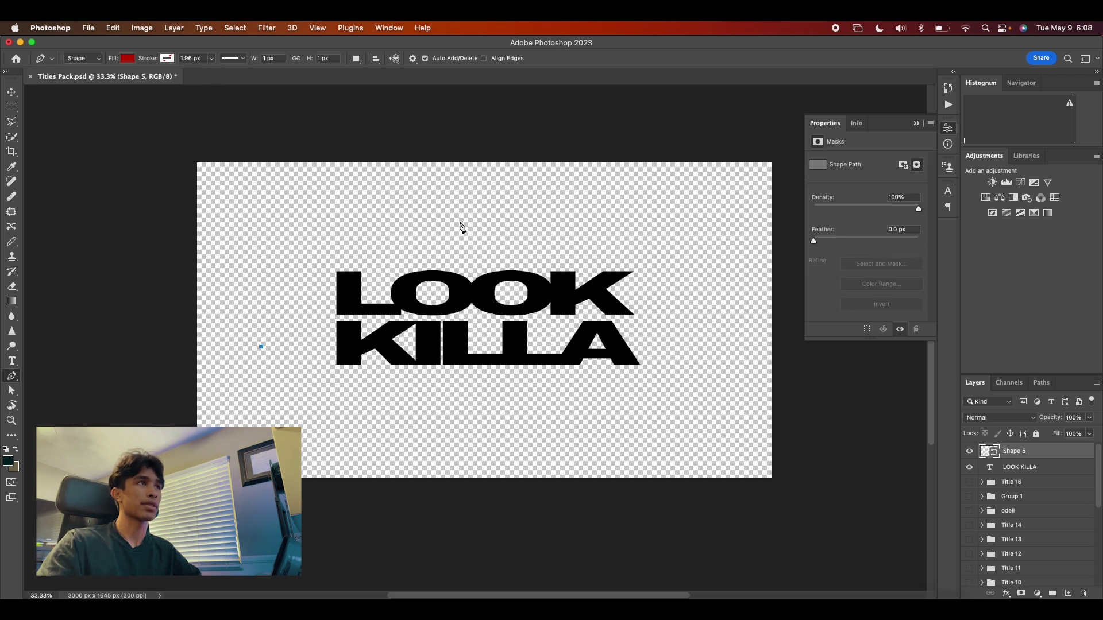
drag(467, 241, 397, 393)
click(326, 436)
key(super+z)
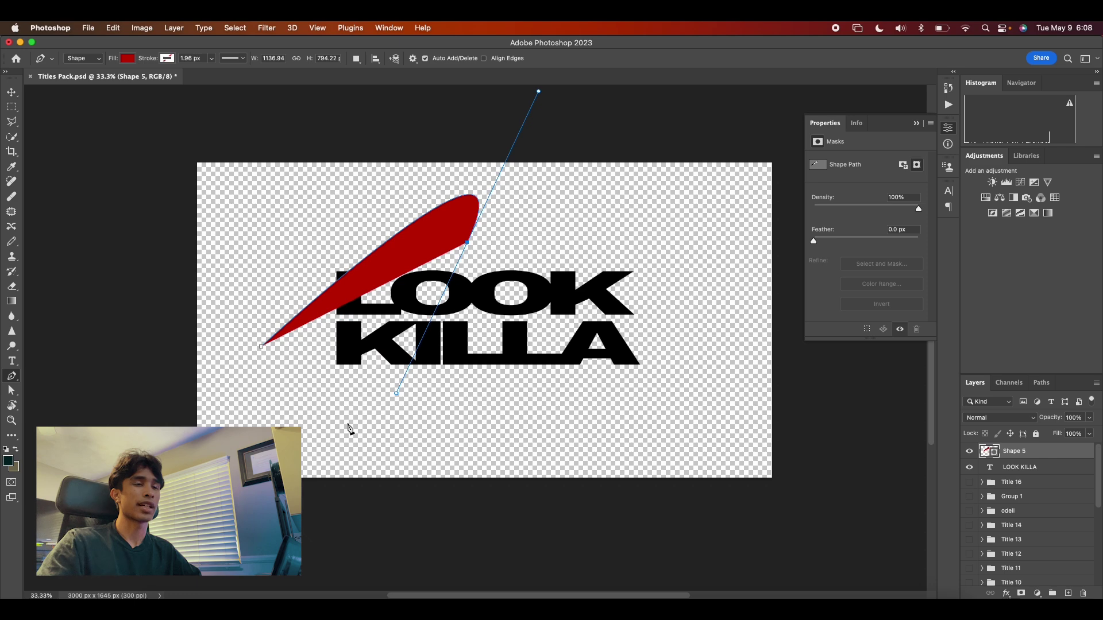
click(336, 442)
drag(438, 237, 388, 238)
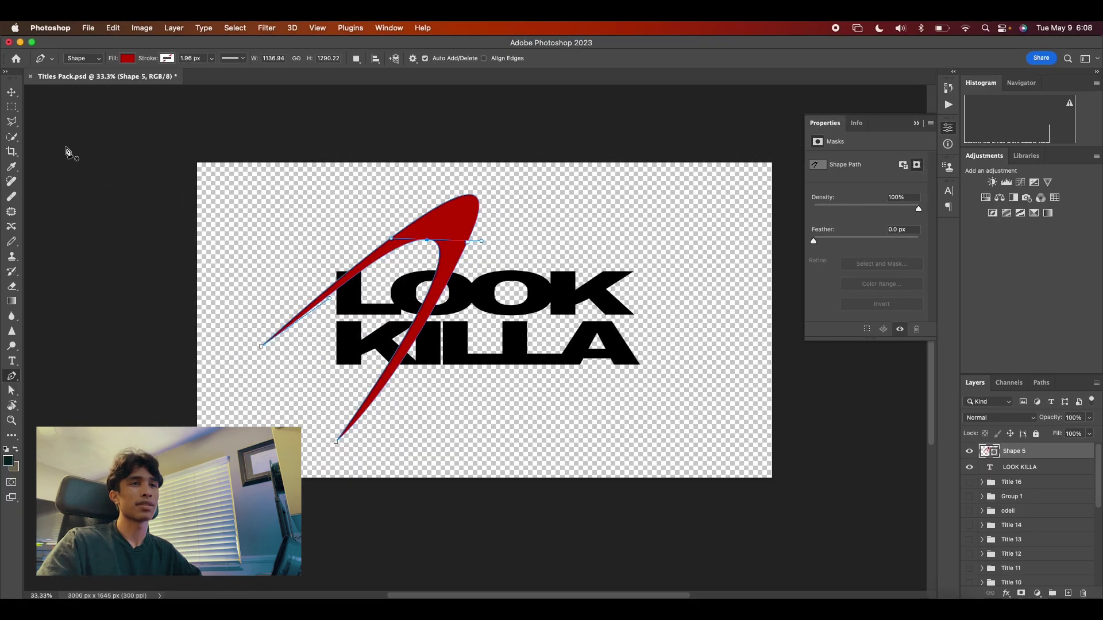
click(11, 92)
click(517, 227)
Scale the swoosh to about 75% and position it across the letters.
mouse_move(451, 244)
mouse_down()
mouse_move(439, 274)
mouse_move(450, 259)
mouse_up()
key(super+t)
drag(371, 211, 370, 271)
drag(439, 300, 445, 252)
drag(375, 227, 374, 209)
drag(446, 221, 585, 261)
key(Return)
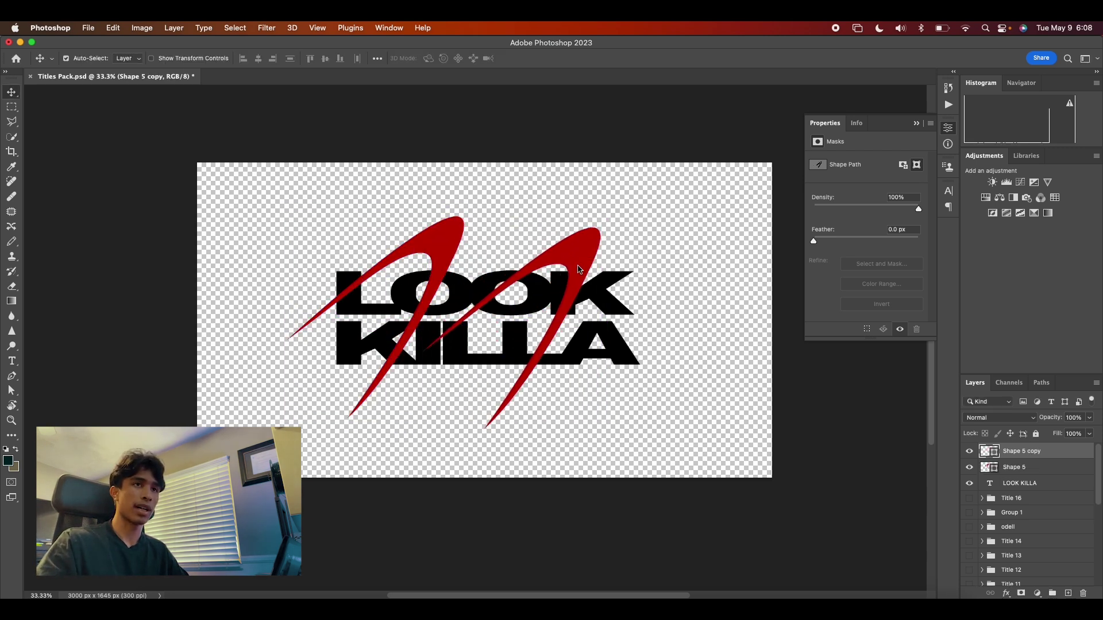
Rotate the Shape 5 copy about 172° and reposition both swooshes across LOOK KILLA.
key(super+t)
drag(540, 221, 476, 376)
key(Return)
drag(436, 252, 468, 255)
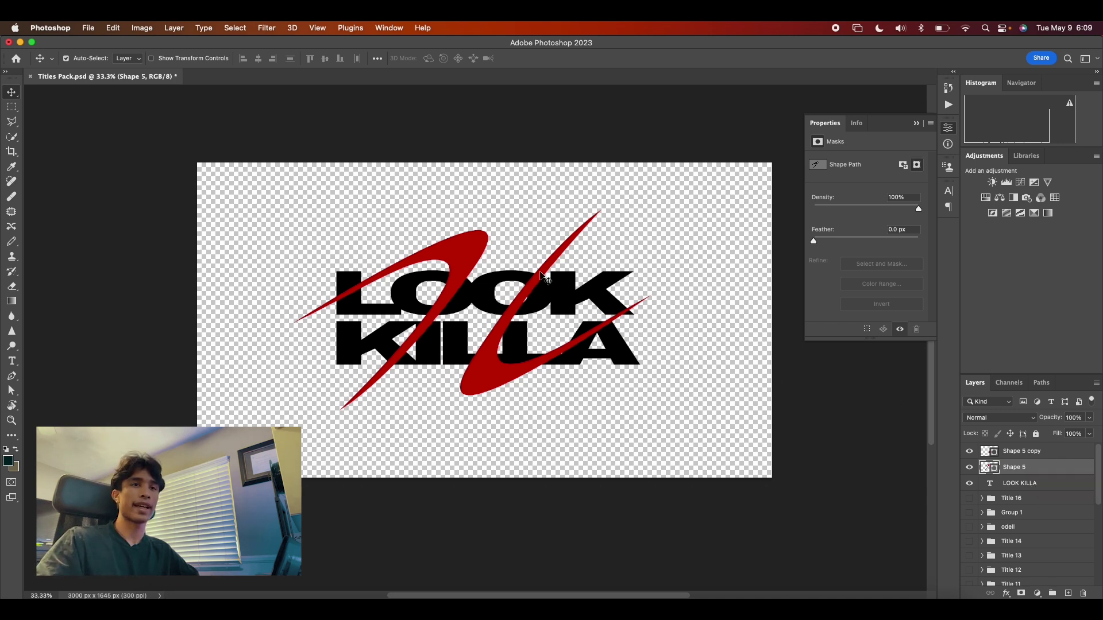
drag(541, 273, 520, 278)
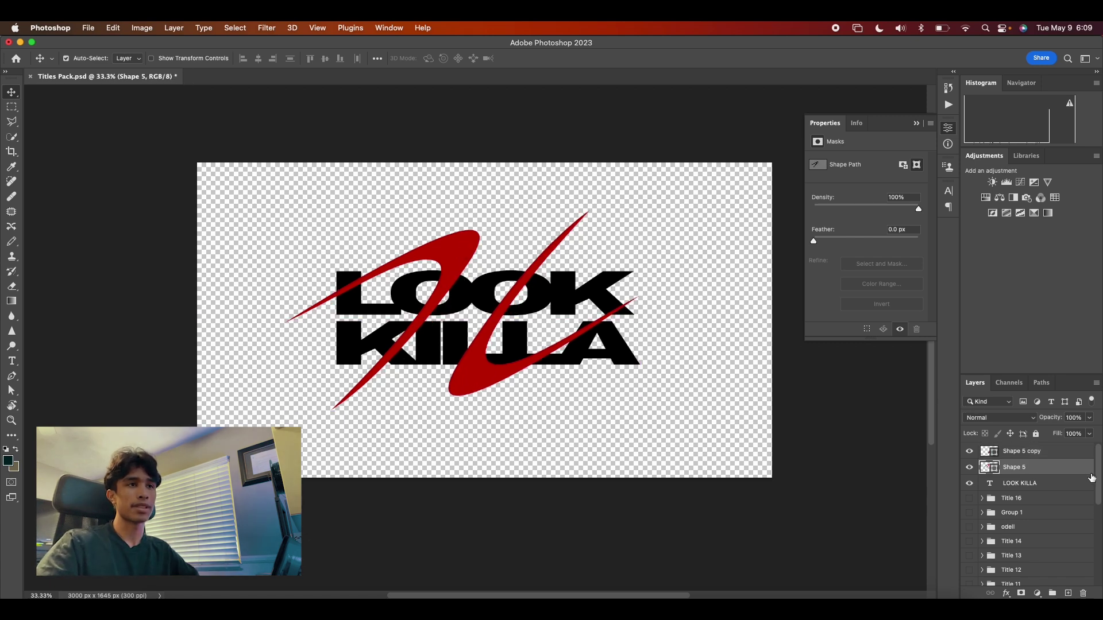
key(ctrl+z)
Duplicate the LOOK KILLA layer and stack the copy above the swooshes.
click(1053, 486)
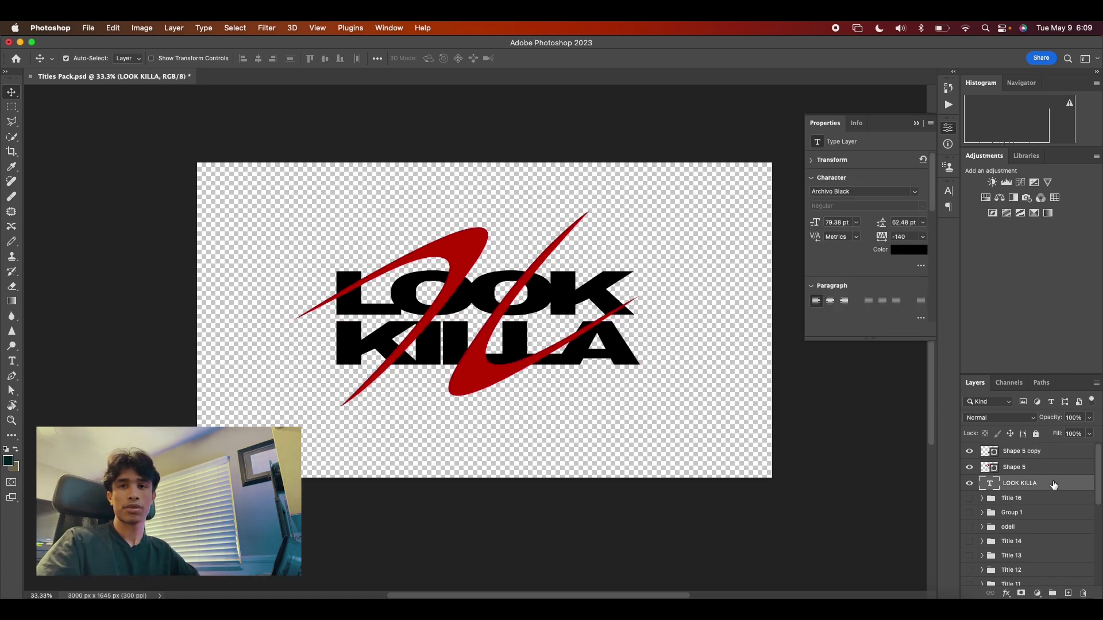
right_click(1054, 485)
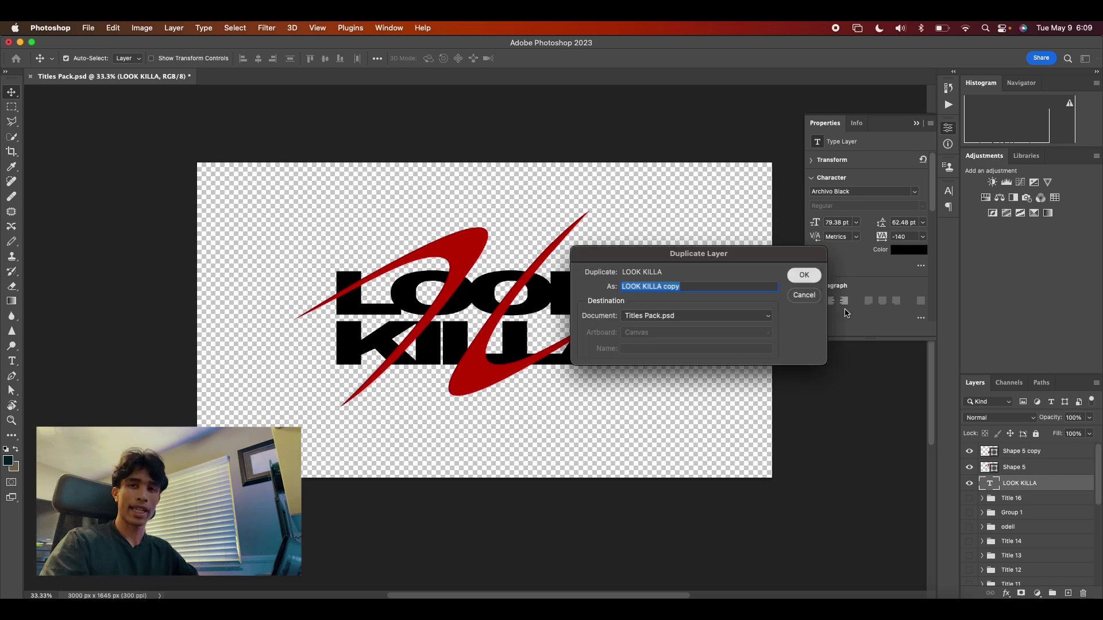
click(814, 276)
drag(1066, 489, 1058, 451)
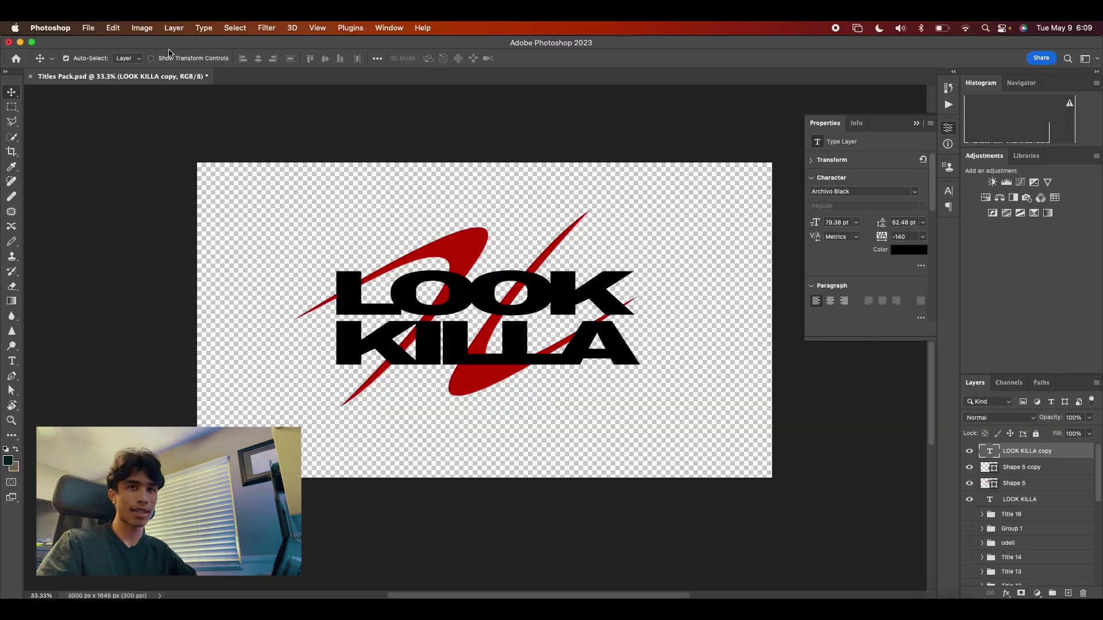
drag(549, 256, 551, 263)
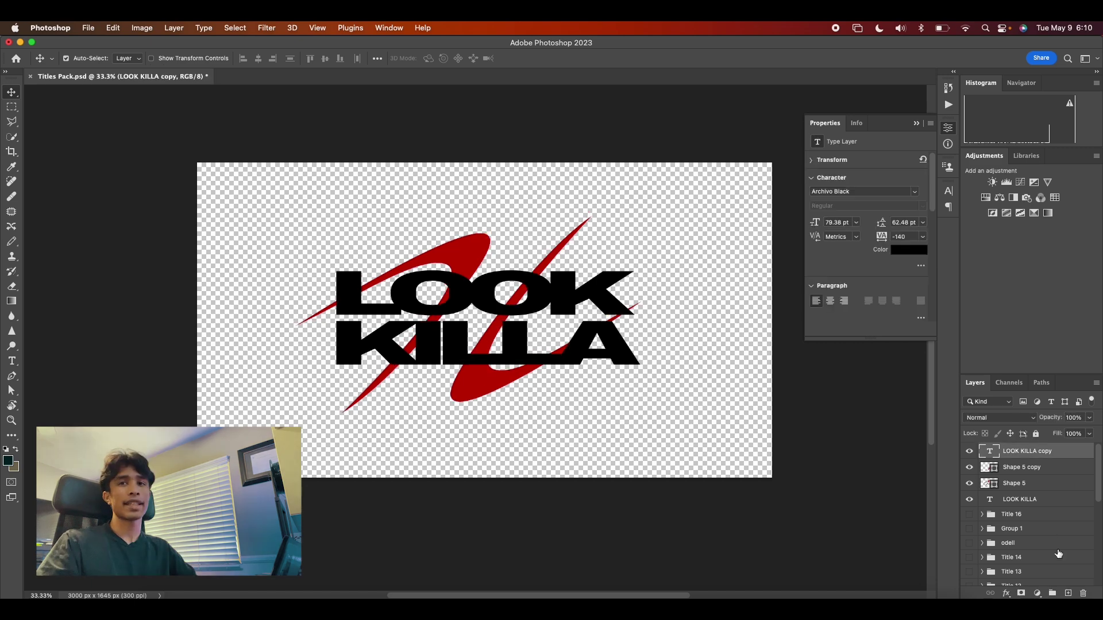
Convert the copy to a smart object, rasterize it and erase letter parts.
right_click(1075, 456)
scroll(1033, 429, down, 5)
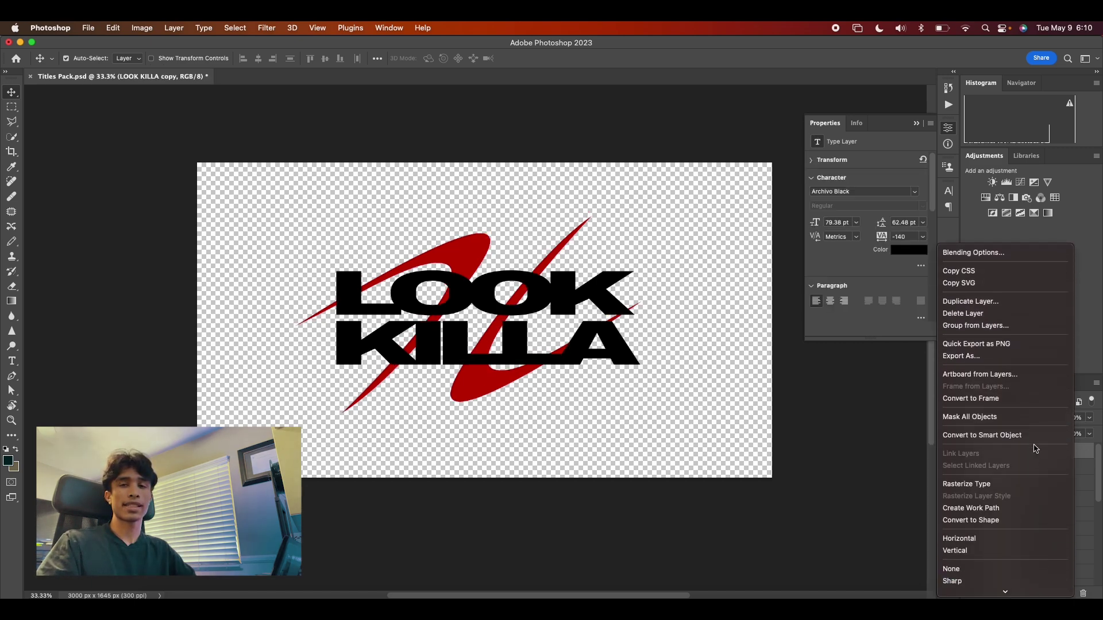
click(1033, 435)
key(e)
click(551, 247)
click(555, 257)
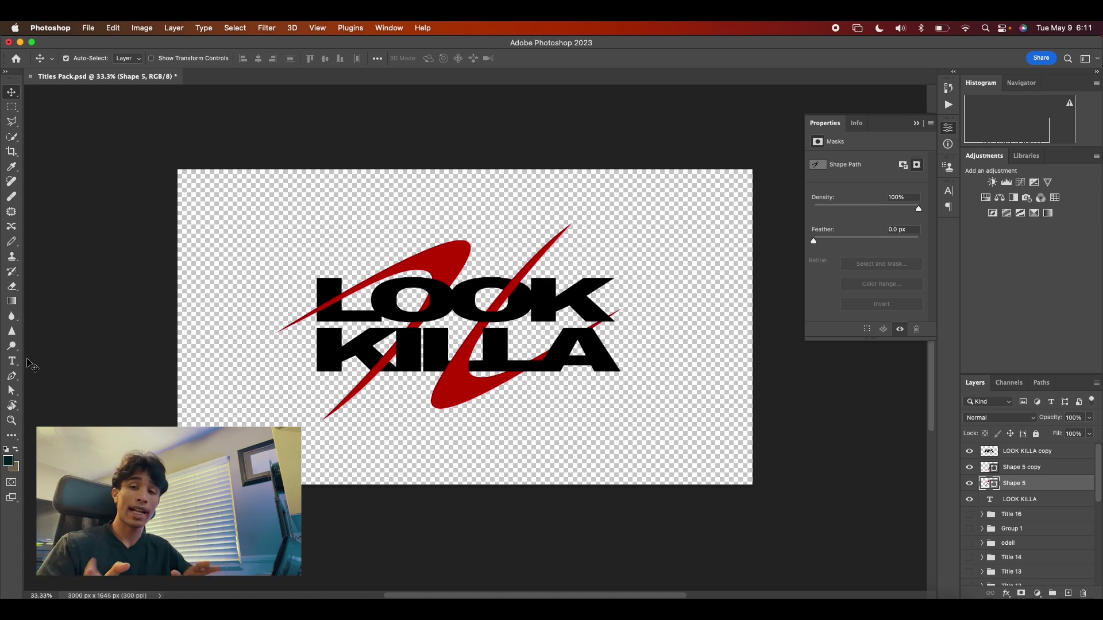
Add 'If Looks Could Kills...' subtext in Poppins SemiBold, tracking -20, about 17 pt.
key(t)
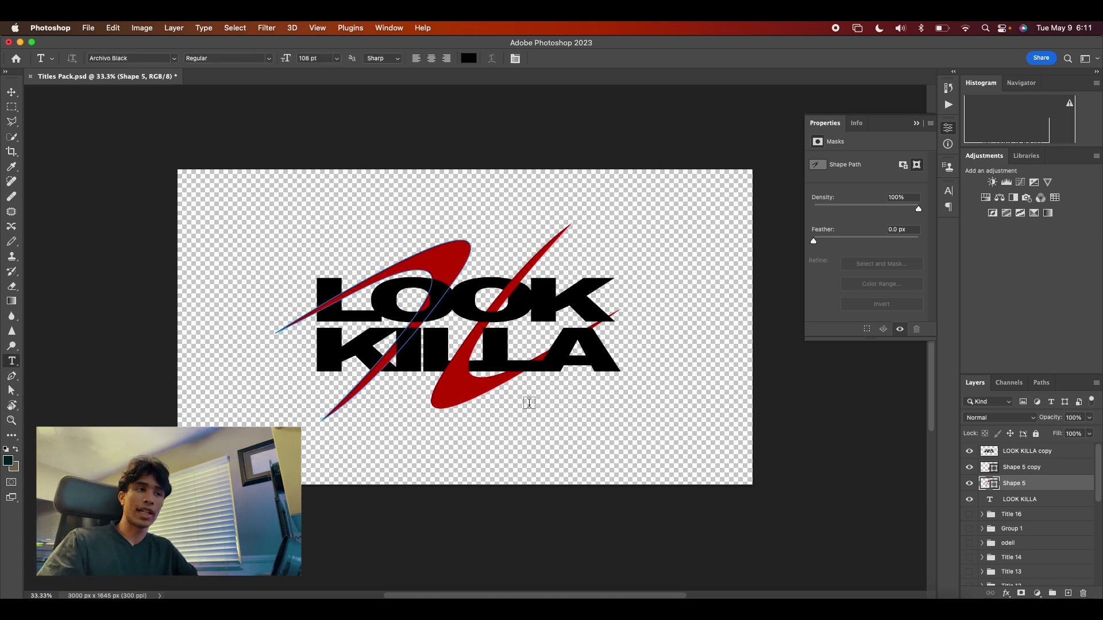
click(586, 404)
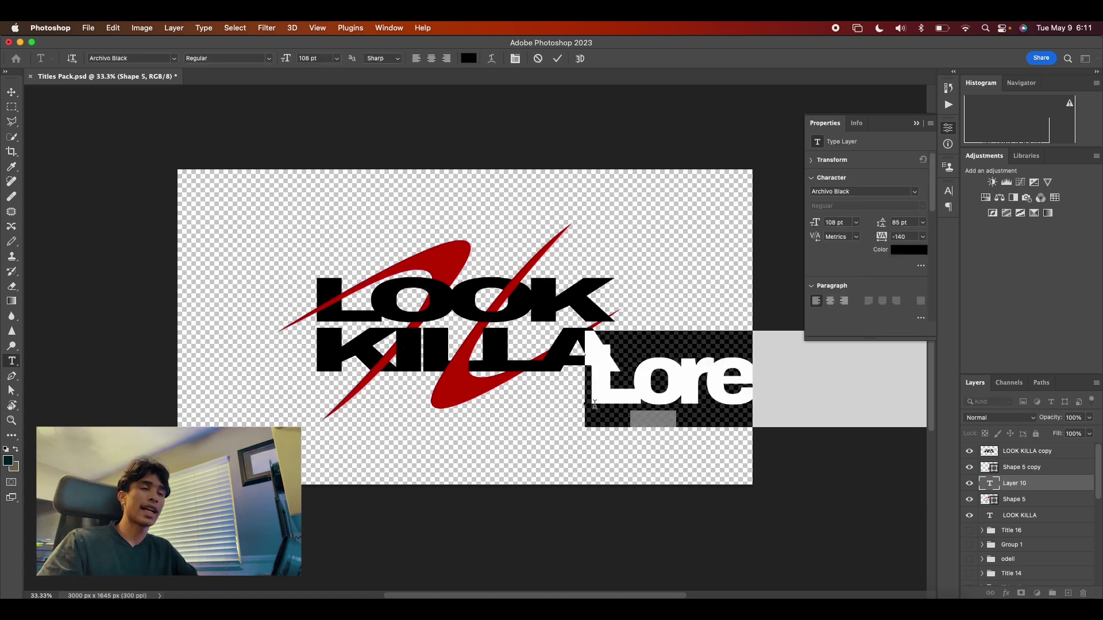
click(845, 194)
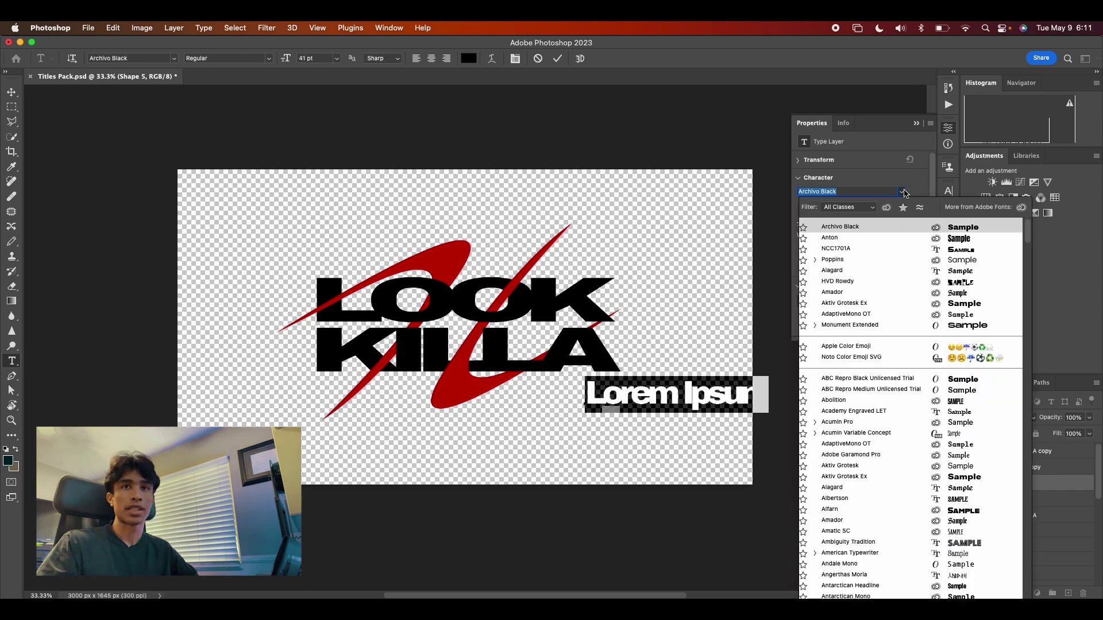
click(902, 261)
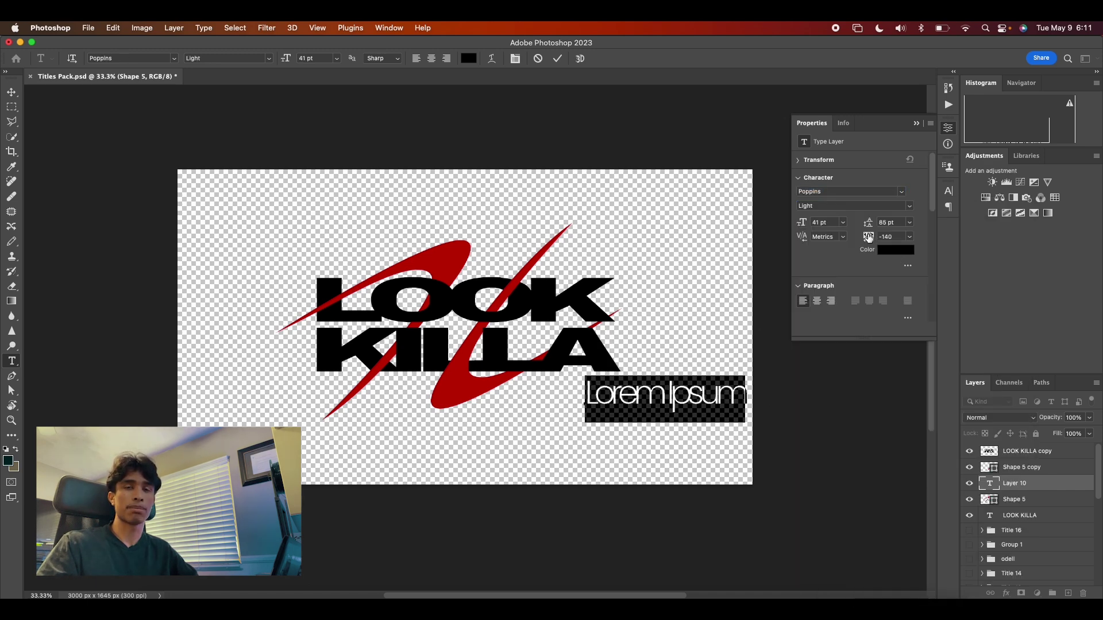
drag(869, 237, 871, 237)
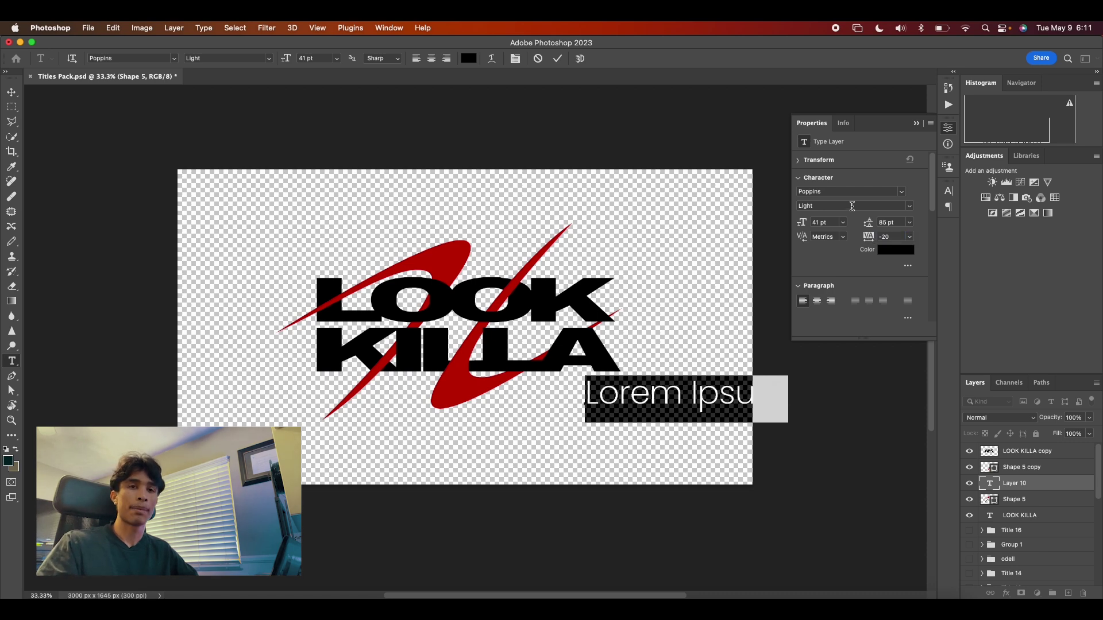
click(913, 208)
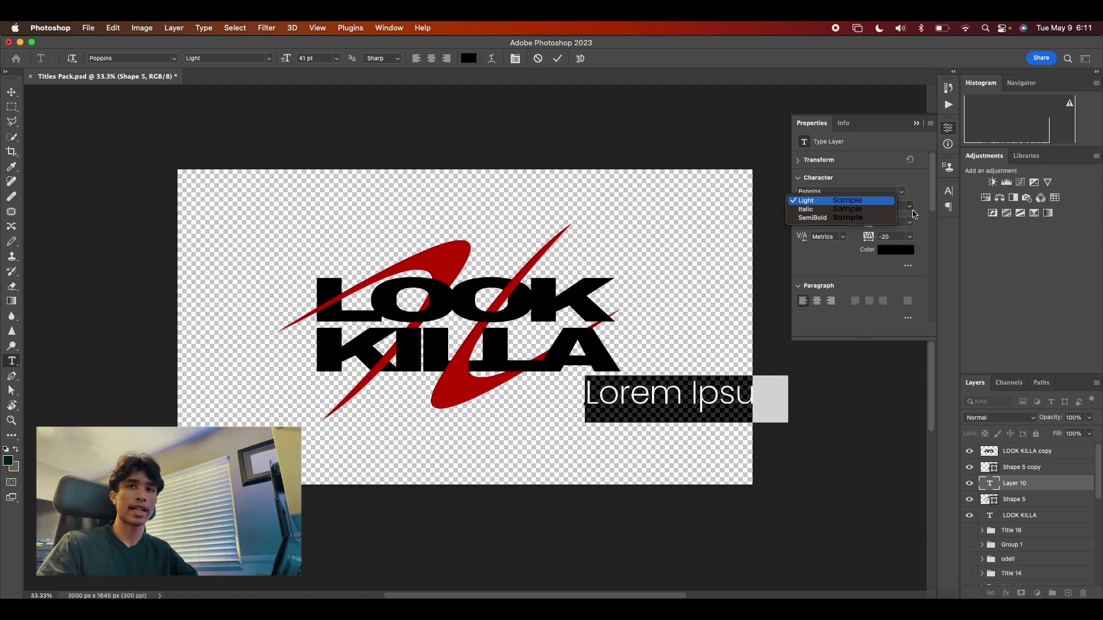
click(874, 219)
drag(802, 222, 790, 225)
key(BackSpace)
text(If Looks Could Kills...)
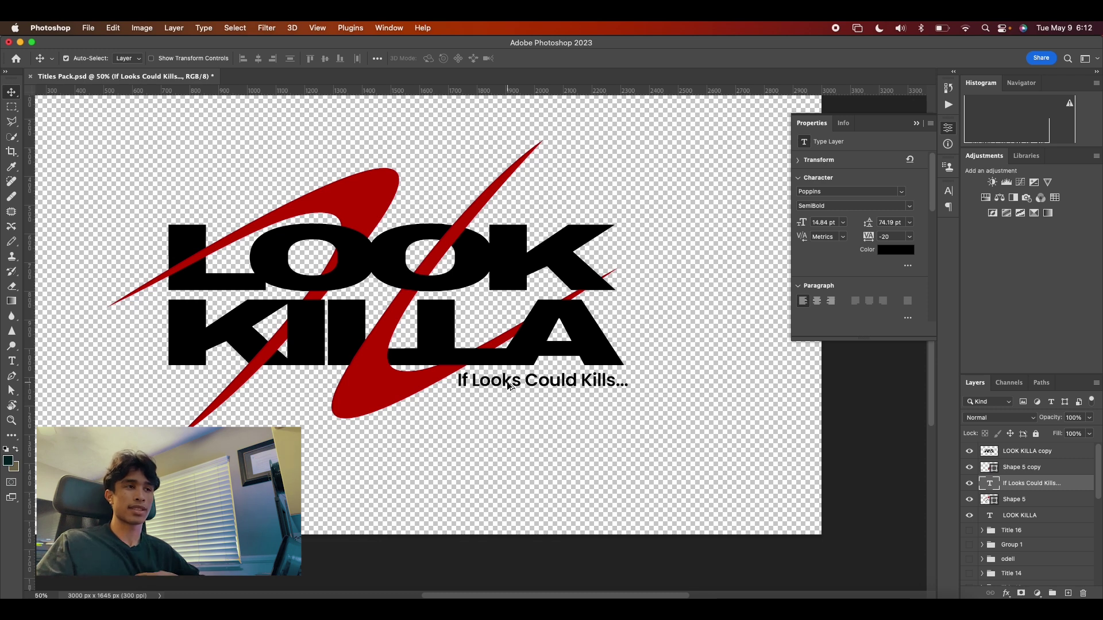
Copy the subtext under the left end of the title and retype it as '2023 -20'.
drag(508, 386, 222, 383)
double_click(224, 381)
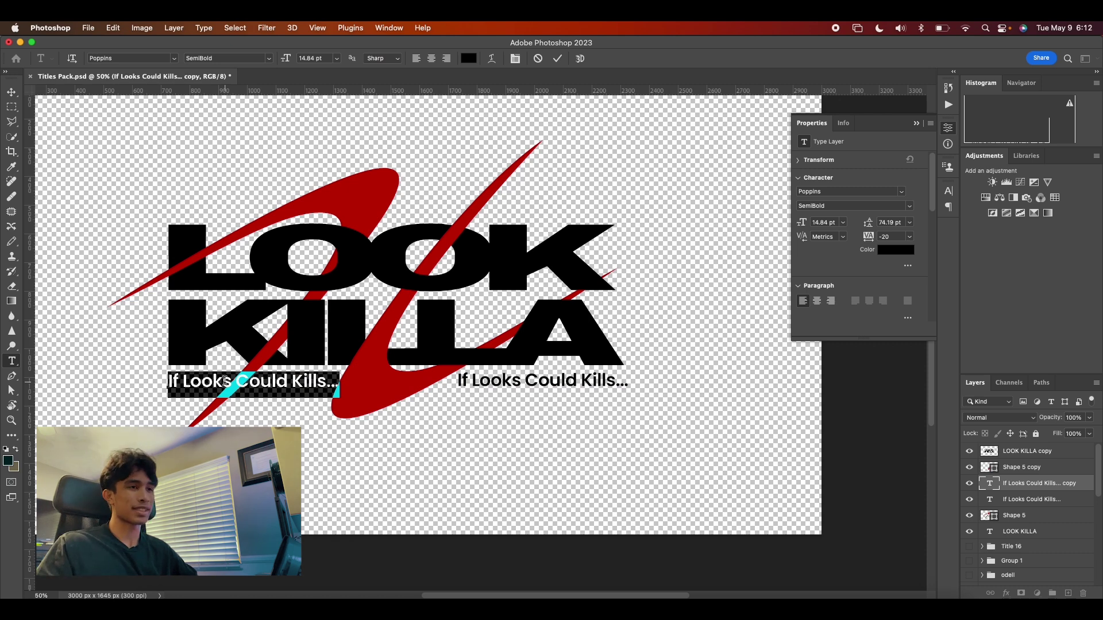
text(2023 -20)
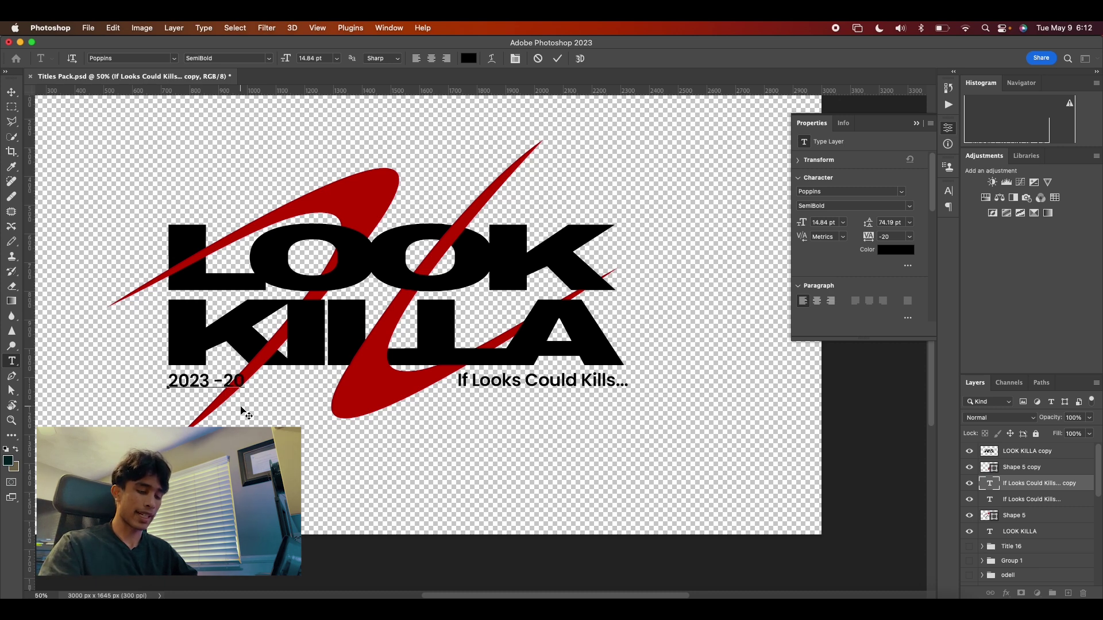
key(Escape)
key(v)
drag(239, 386, 240, 385)
key(super+minus)
key(super+minus)
key(super+minus)
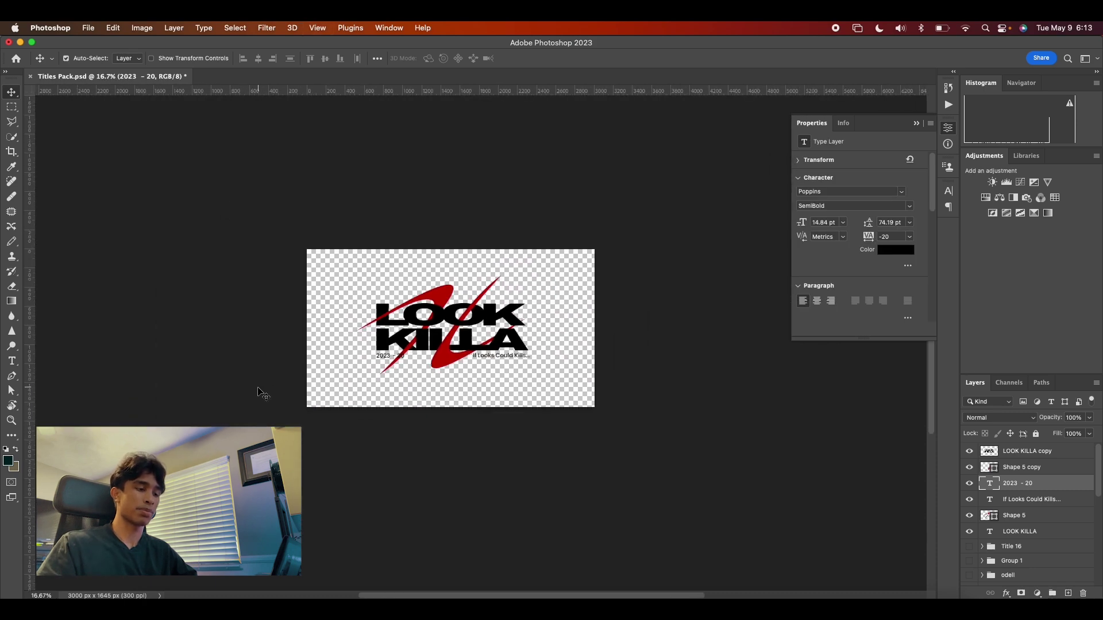
super+click(424, 352)
key(super+plus)
key(super+plus)
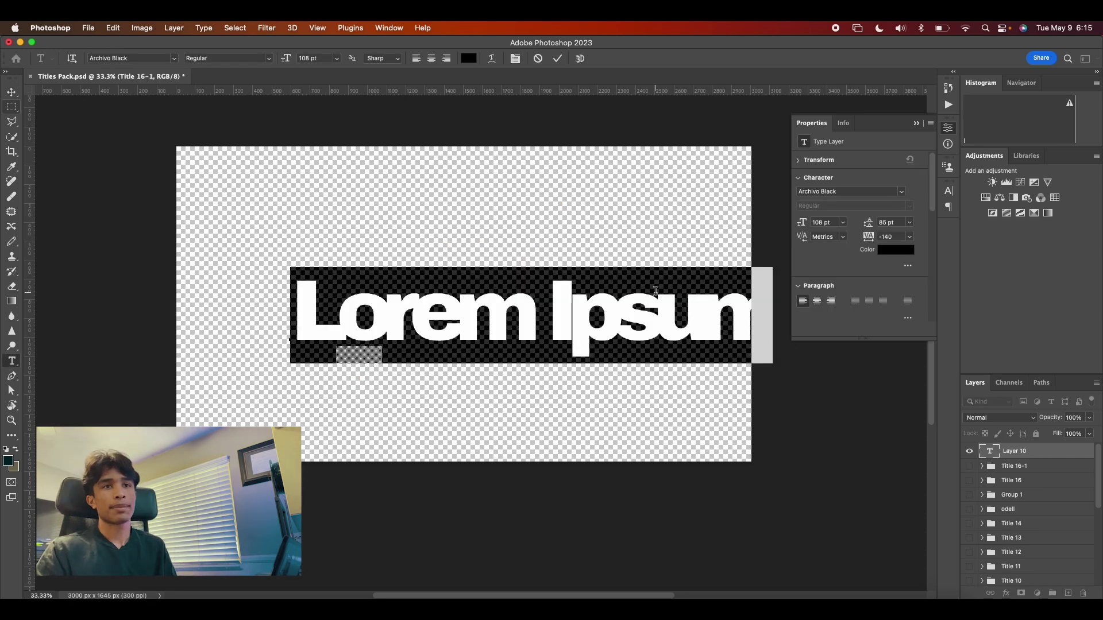
Type LONELY in Anton with tracking 0 at a larger font size.
text(LONE)
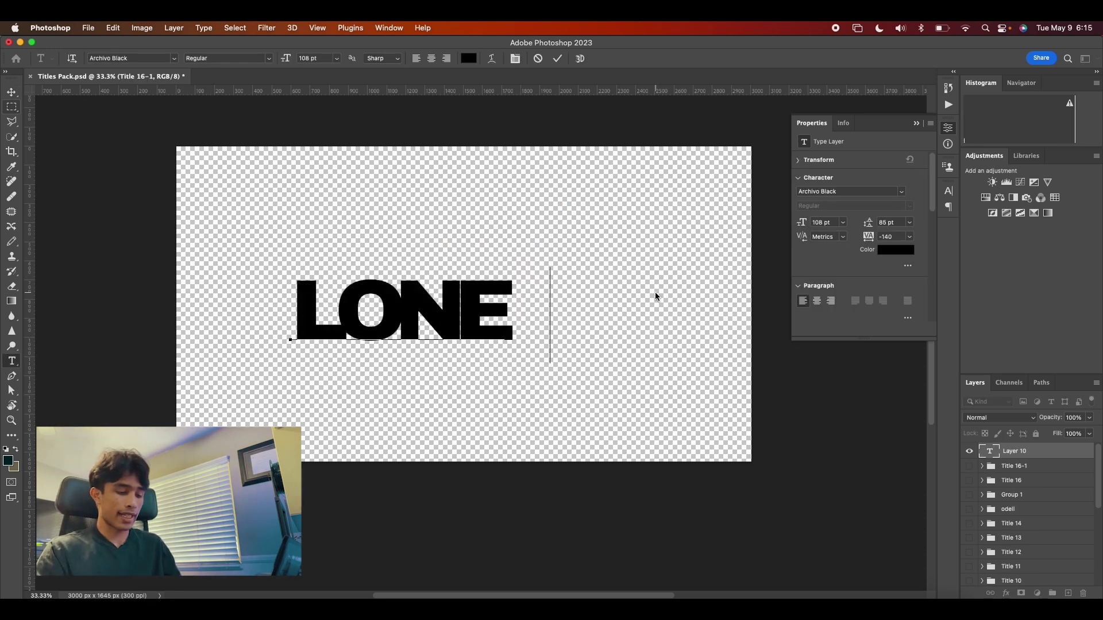
text(LY)
double_click(531, 302)
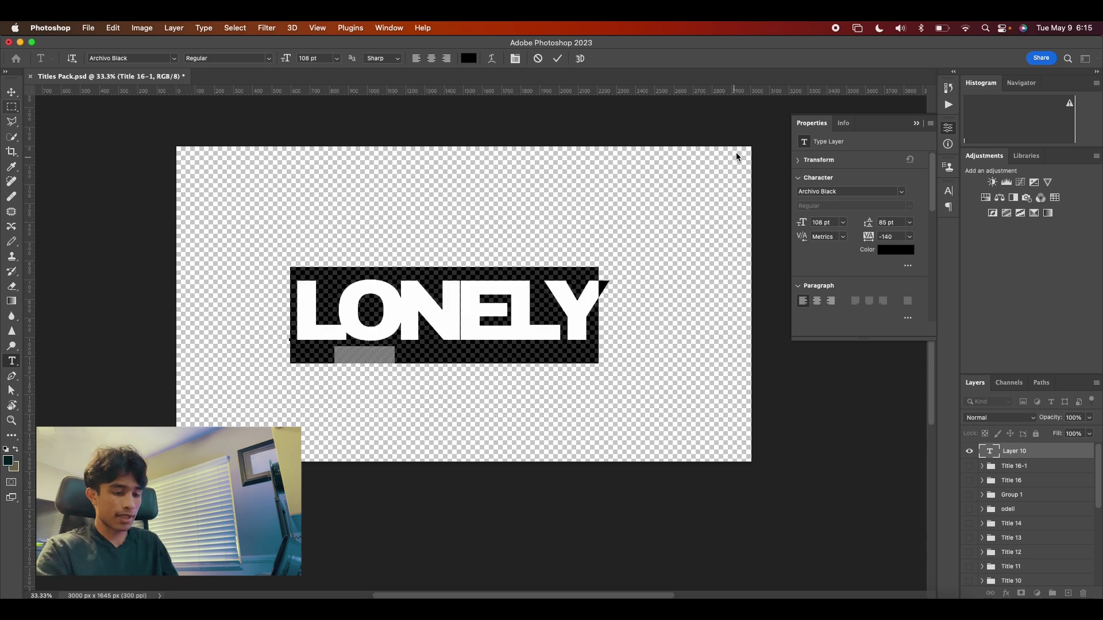
click(901, 193)
key(Down)
key(Down)
key(Down)
key(Down)
key(Down)
key(Down)
key(Down)
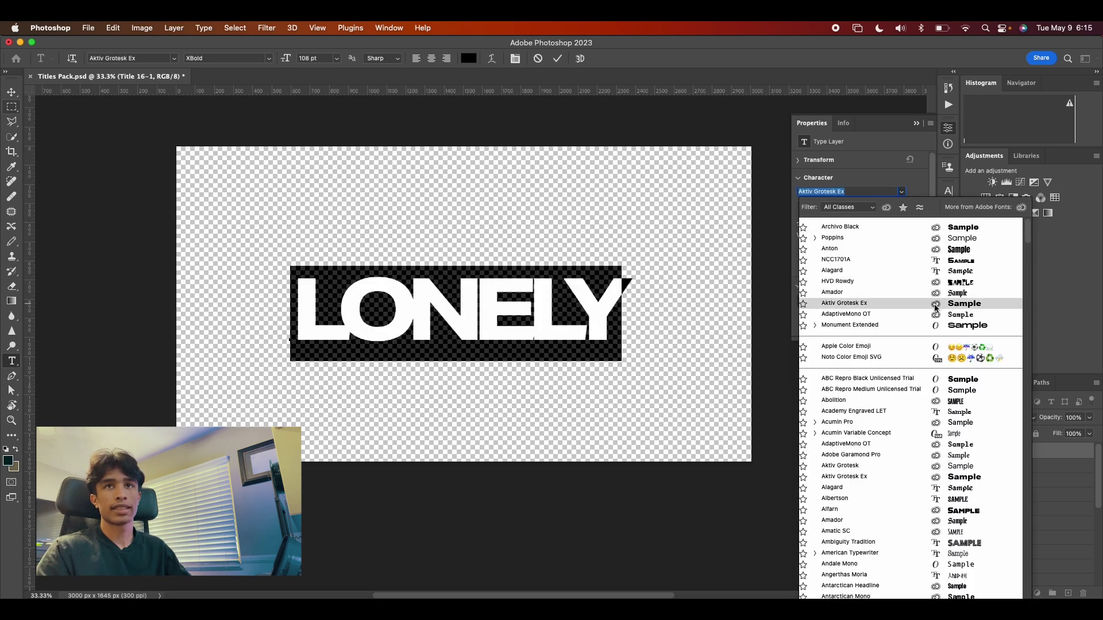
click(934, 249)
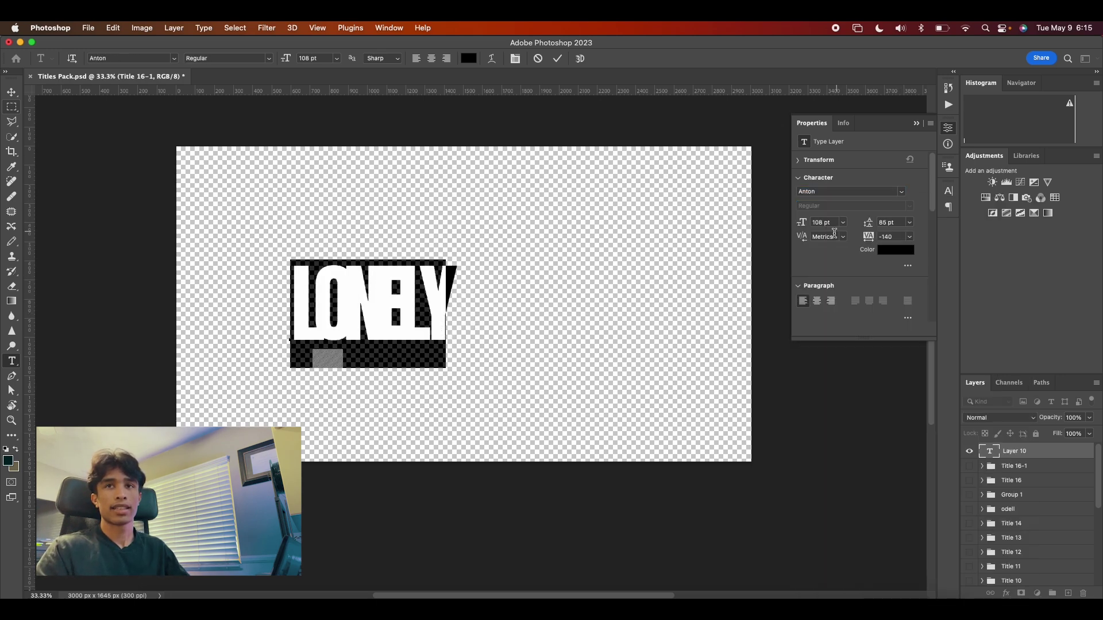
drag(871, 240, 872, 239)
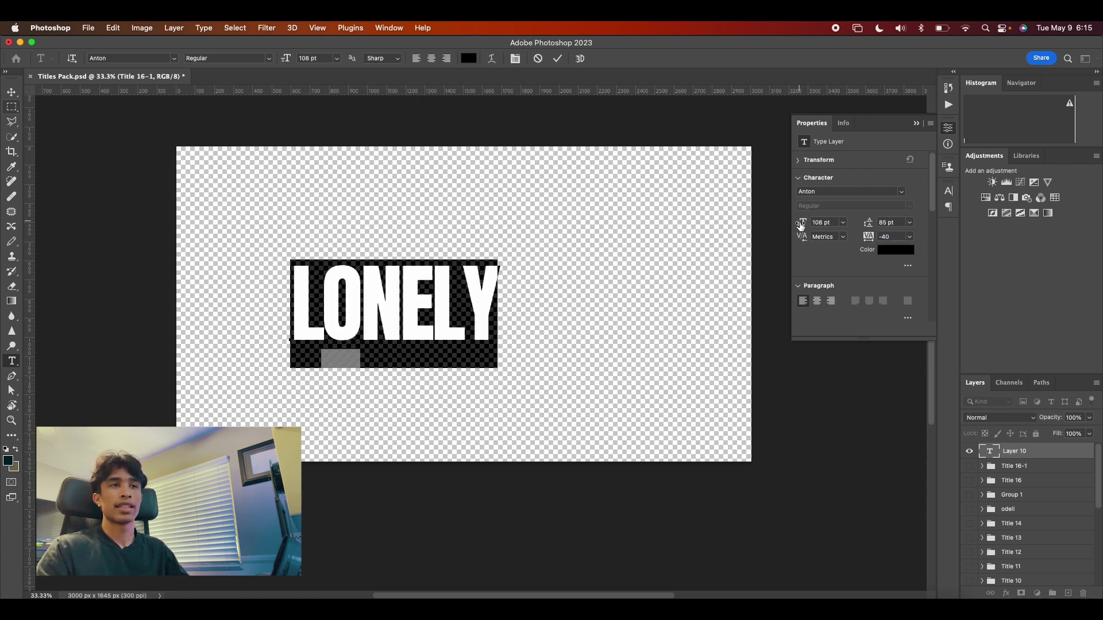
drag(802, 226, 844, 222)
key(Escape)
Stretch LONELY vertically, then hide it and show the Title 16-1 group.
key(super+t)
drag(473, 203, 473, 101)
drag(448, 231, 437, 310)
key(Return)
click(736, 357)
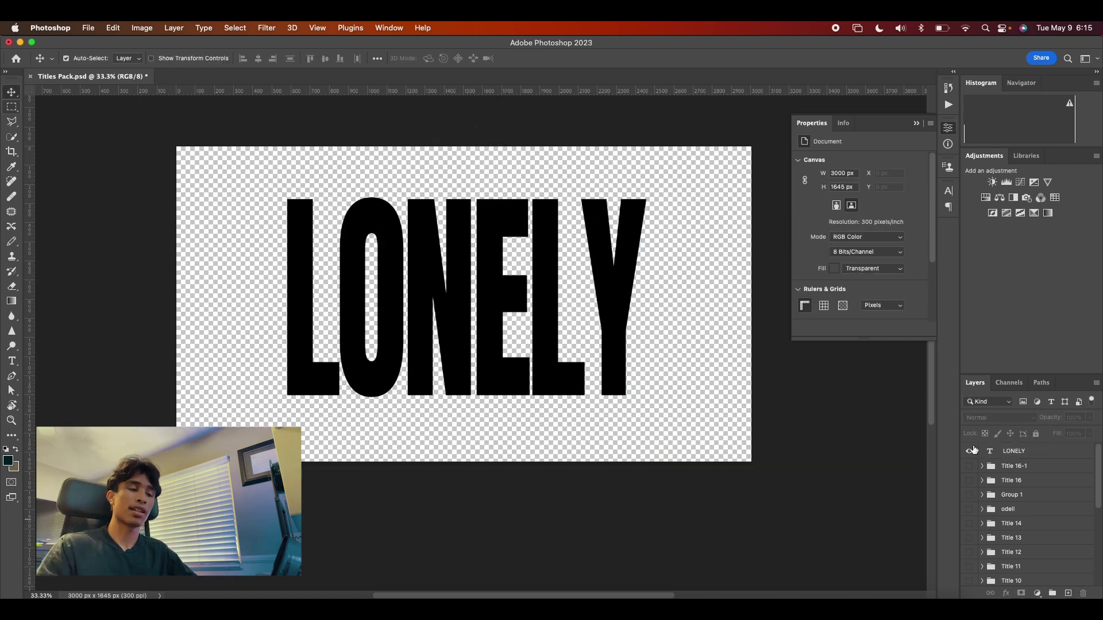
click(971, 451)
click(969, 467)
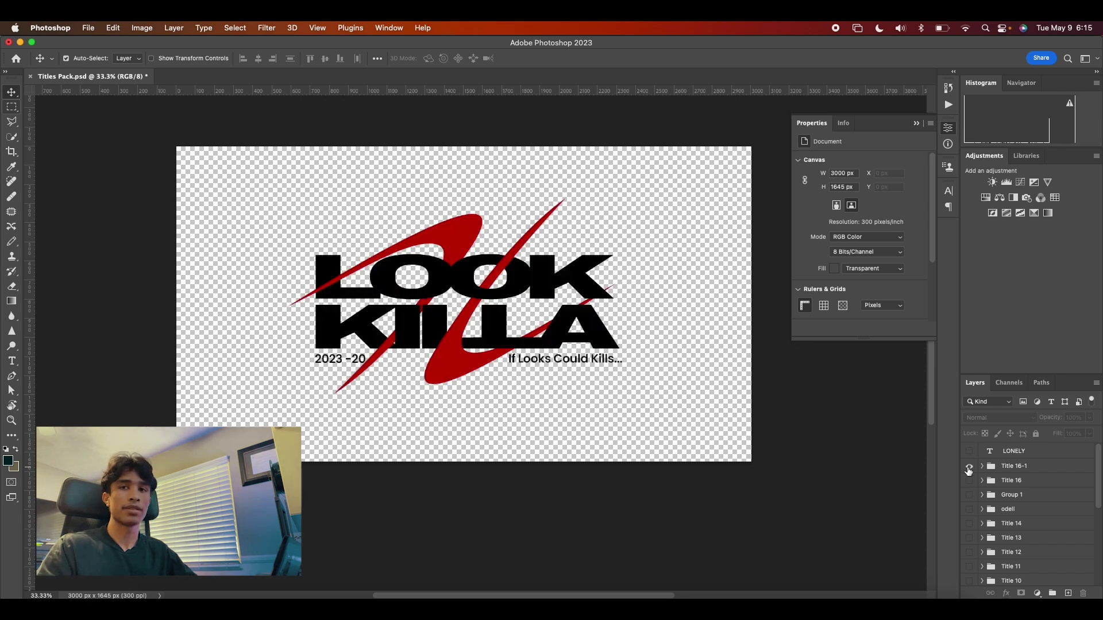